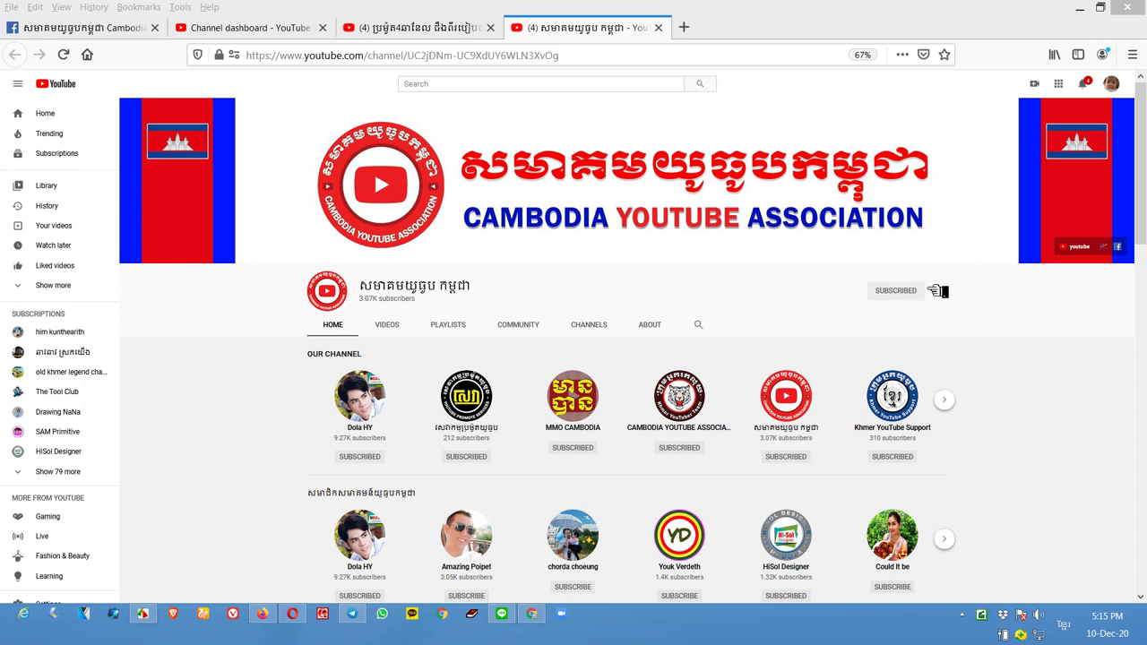
- View the channel's playlists, and copy the "►Music licensed : YouTube Audio Library" line from the four-channel promotion video's description
click(459, 328)
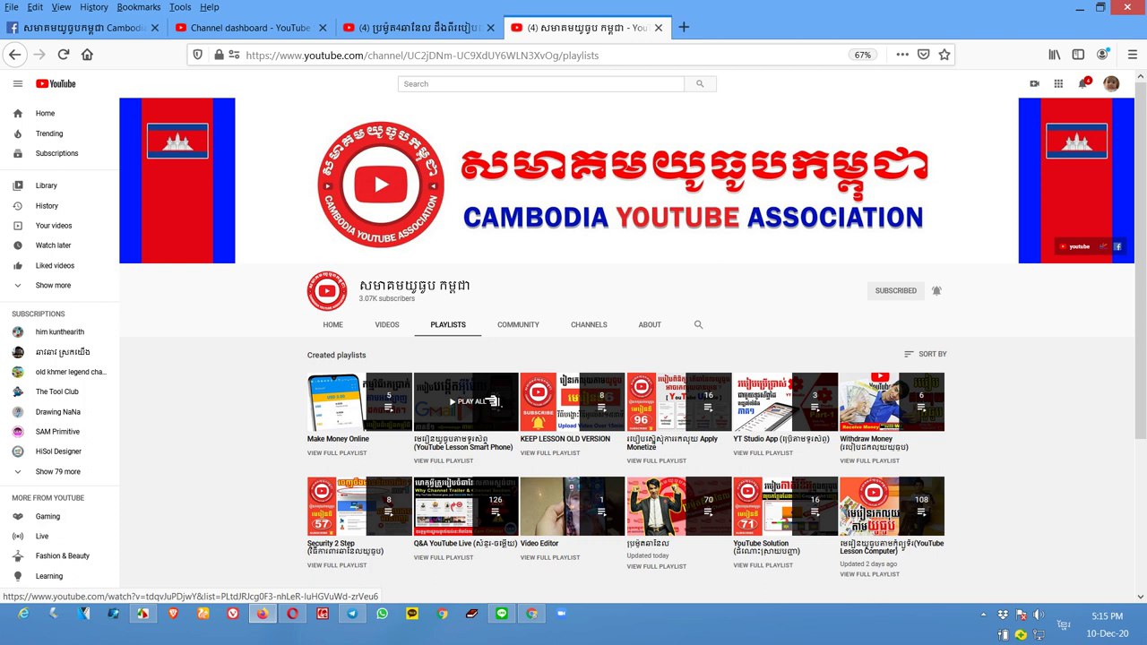
click(432, 33)
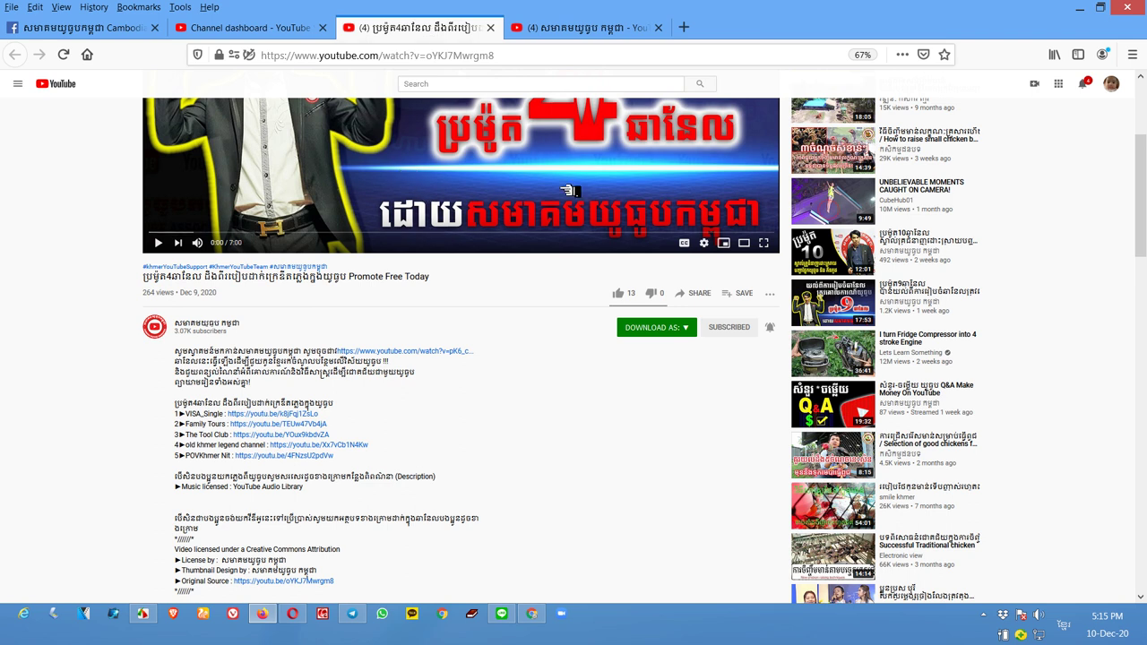
scroll(531, 258, down, 3)
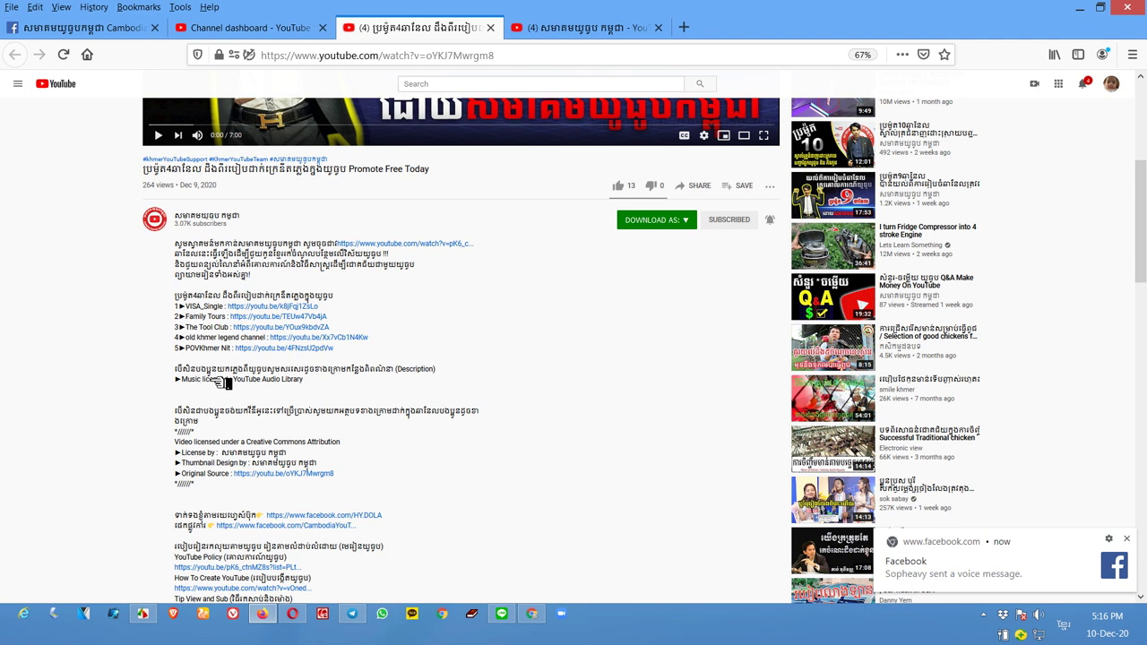
drag(313, 385, 177, 382)
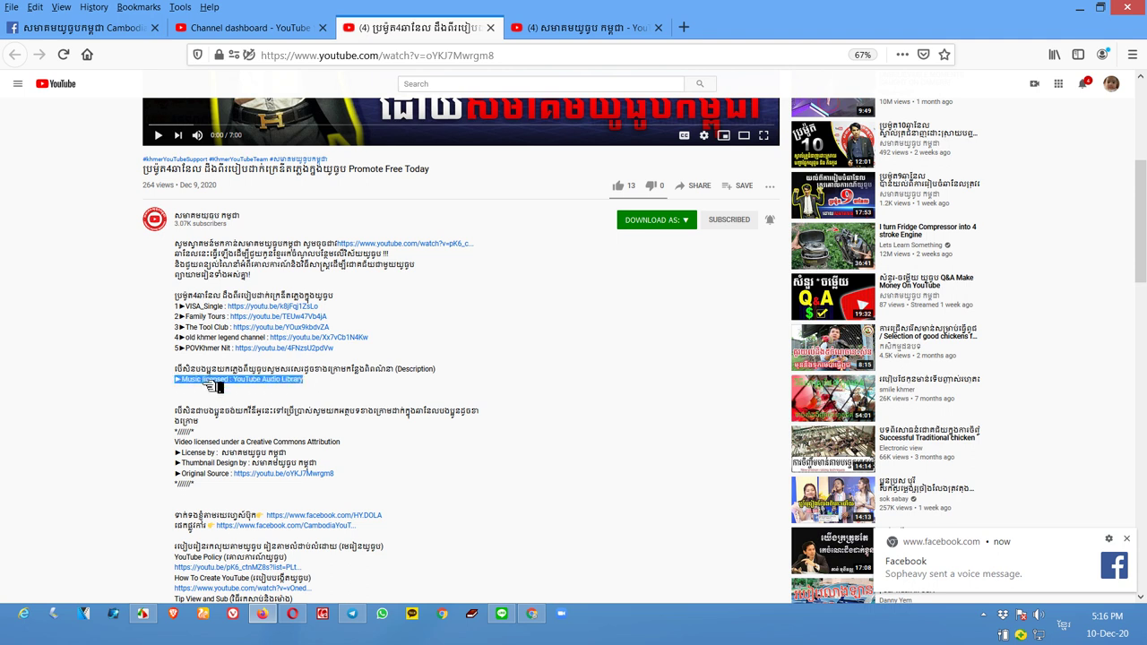
right_click(211, 386)
click(255, 396)
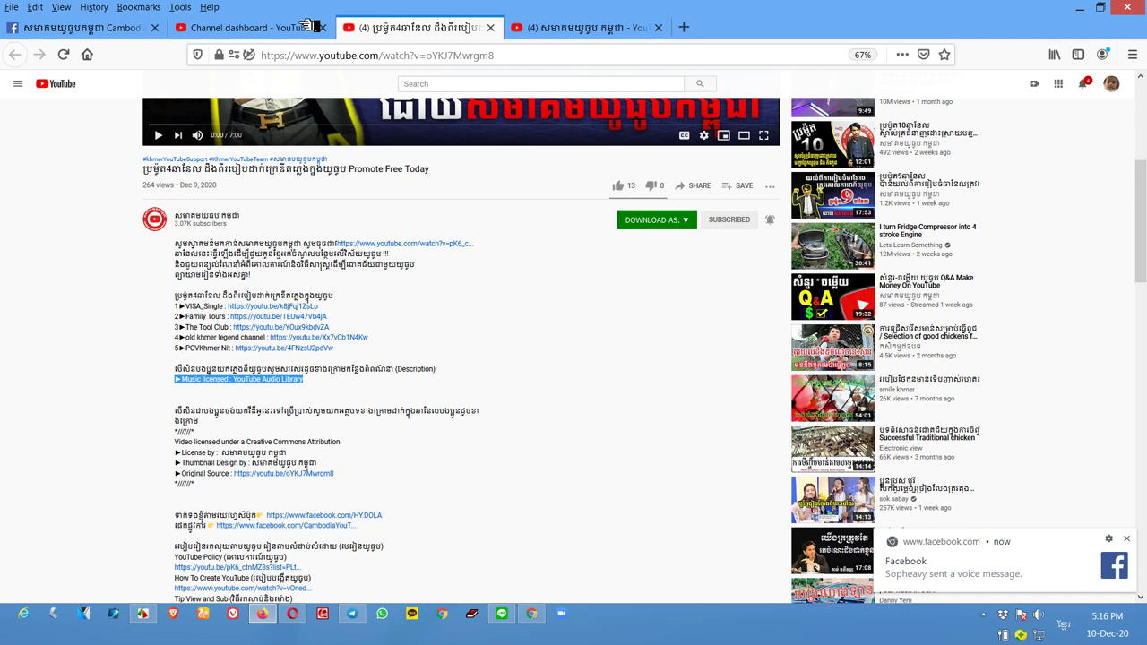
- Open the channel content list in YouTube Studio and look through the uploaded videos down to the oldest one
click(302, 30)
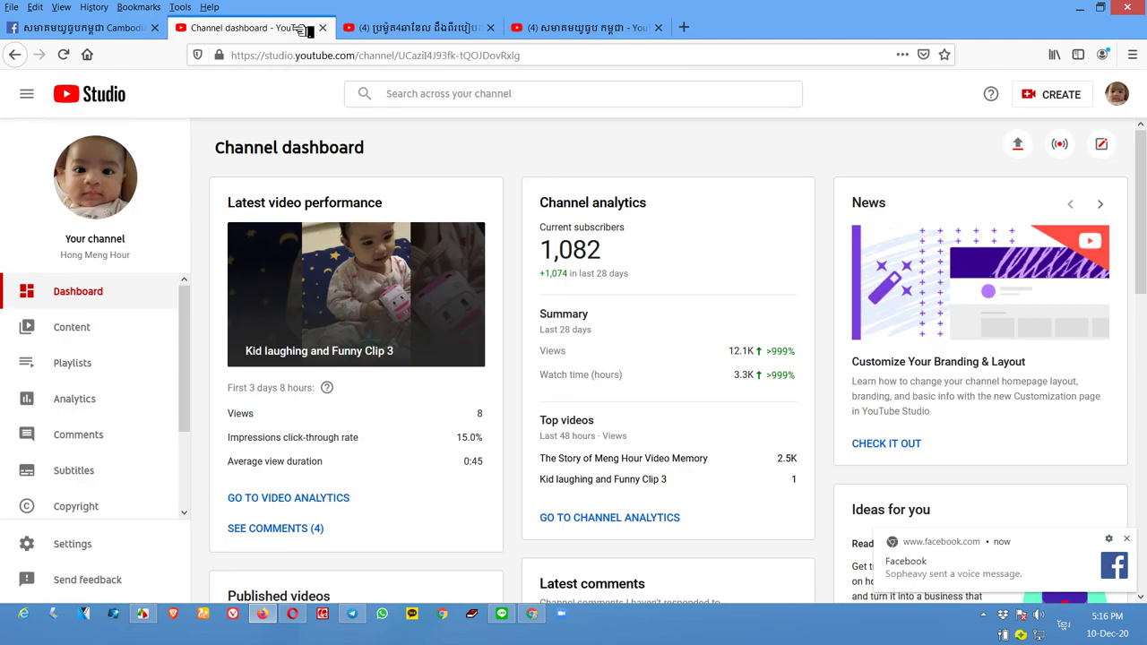
click(92, 337)
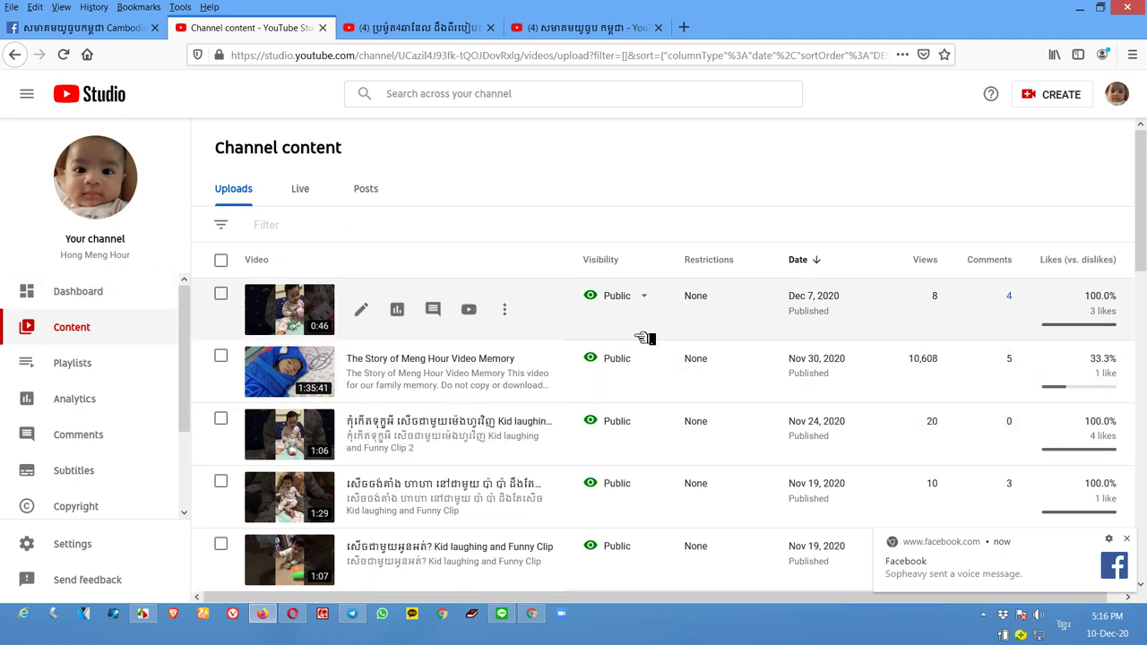
scroll(645, 341, down, 10)
scroll(640, 327, down, 5)
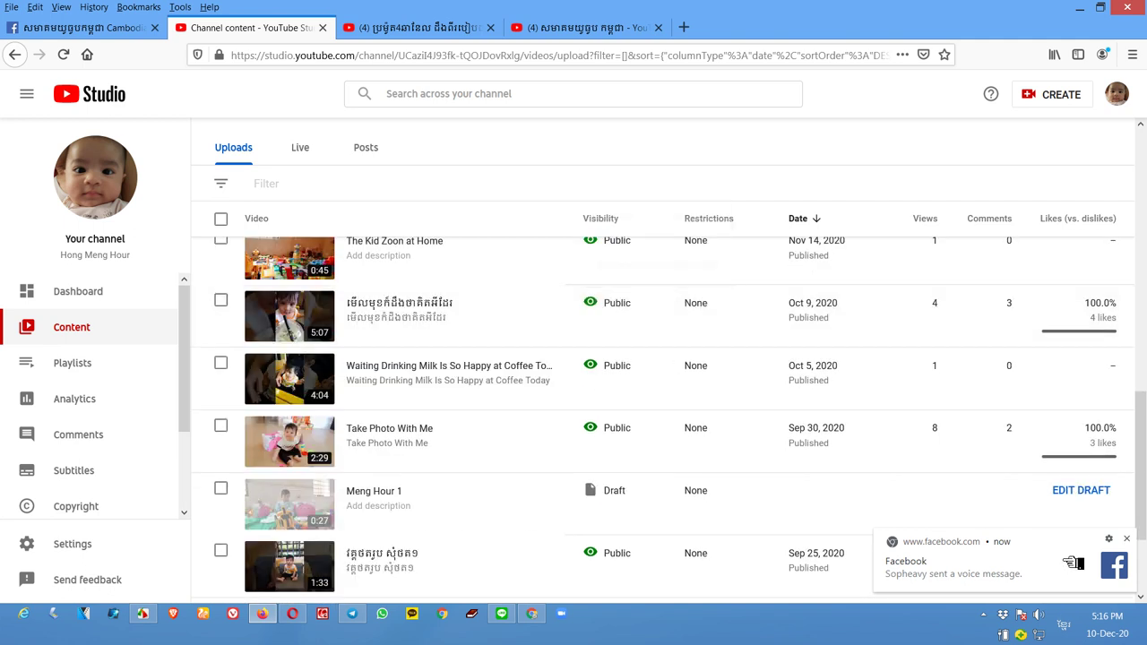
click(1127, 539)
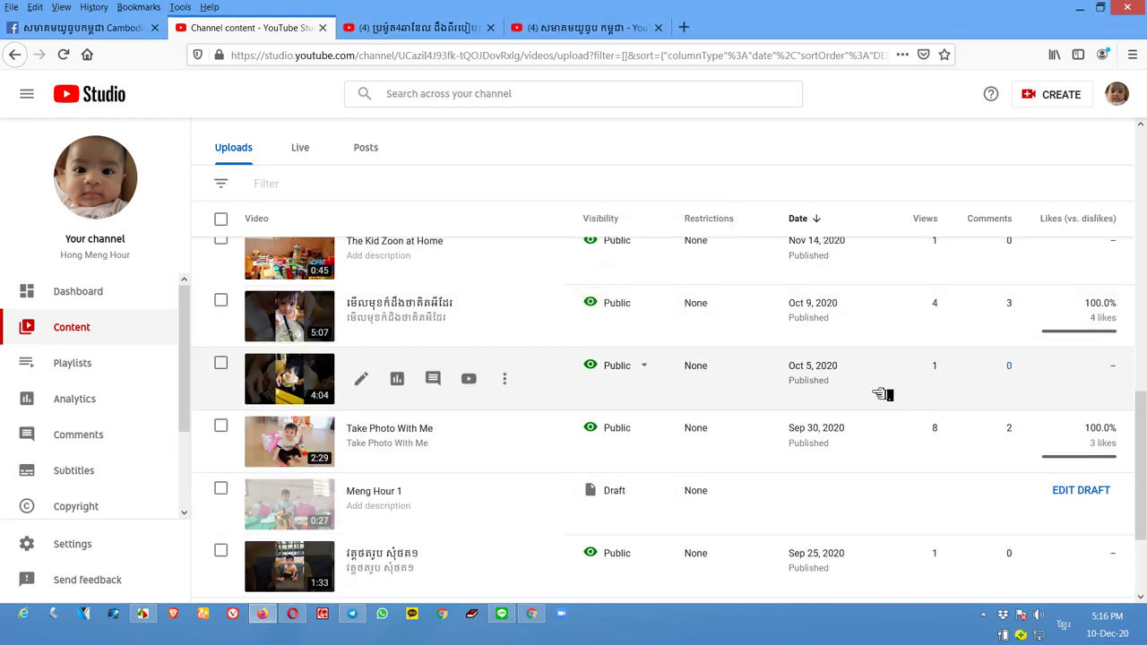
scroll(842, 382, down, 1)
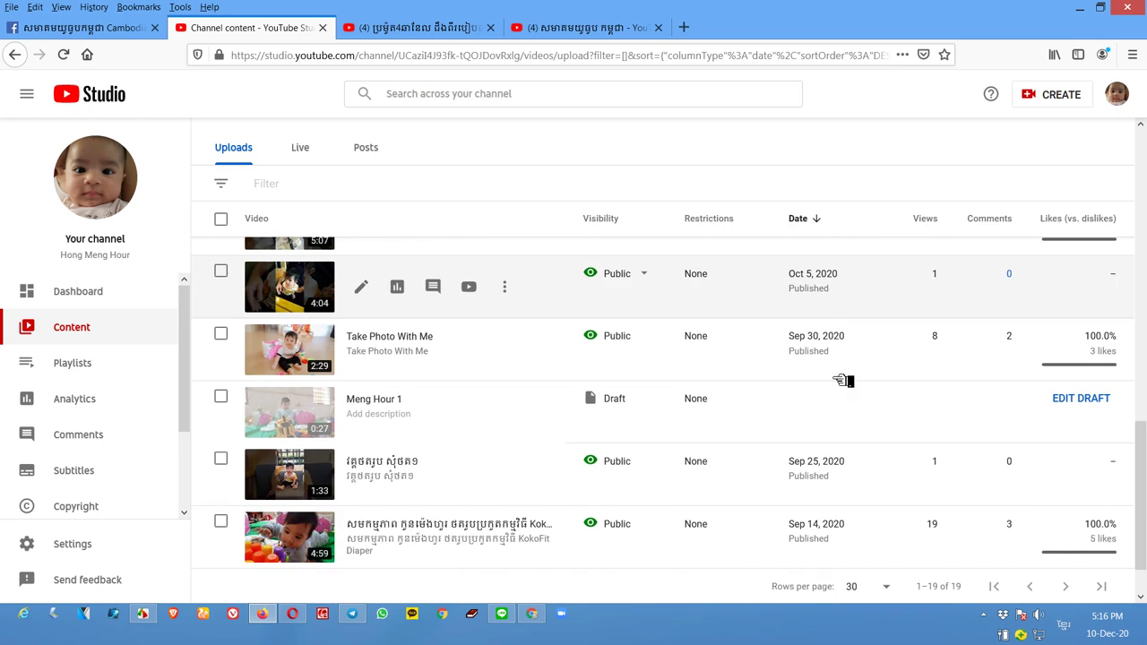
scroll(843, 382, down, 1)
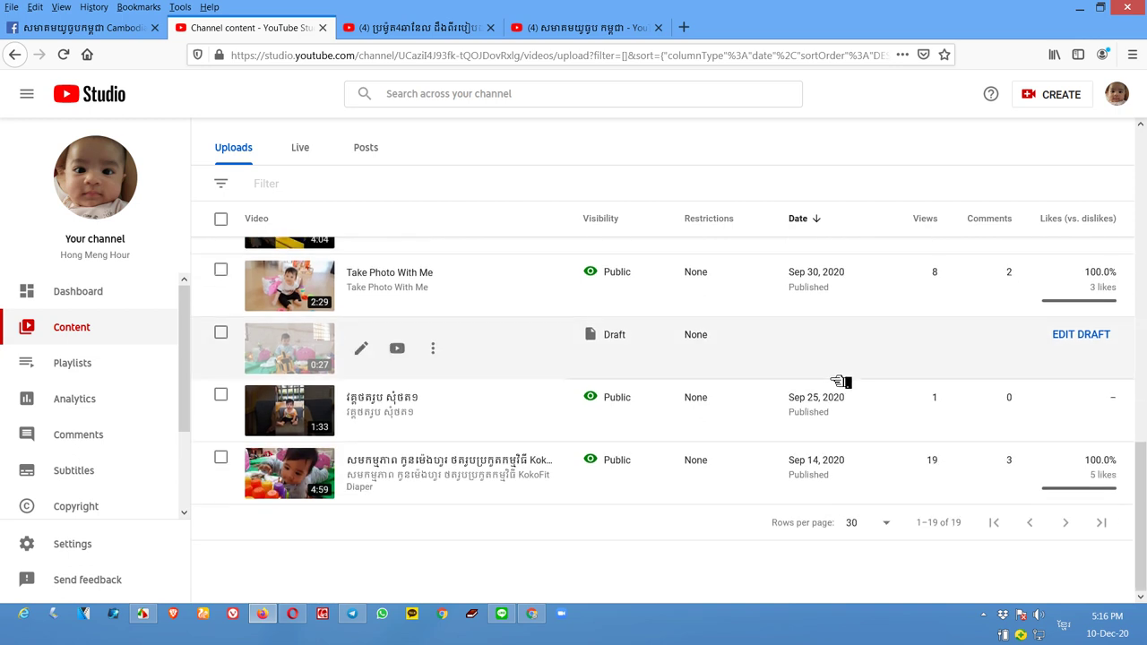
scroll(85, 475, down, 2)
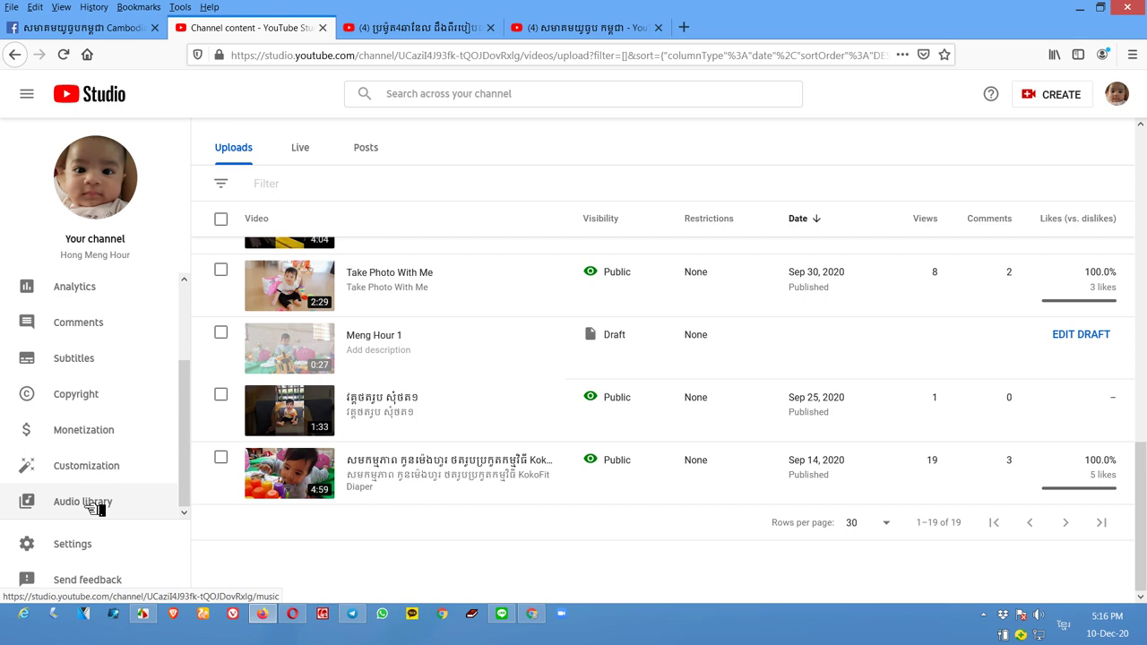
- Open the Audio library and check the license information of the free music tracks
click(96, 508)
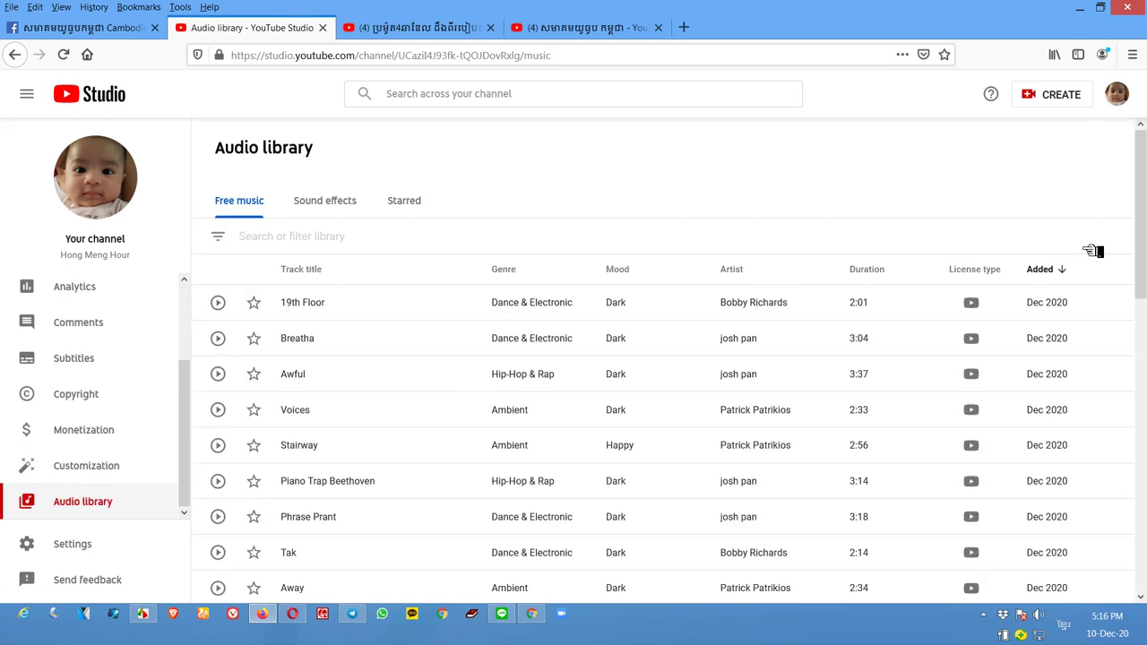
mouse_move(982, 336)
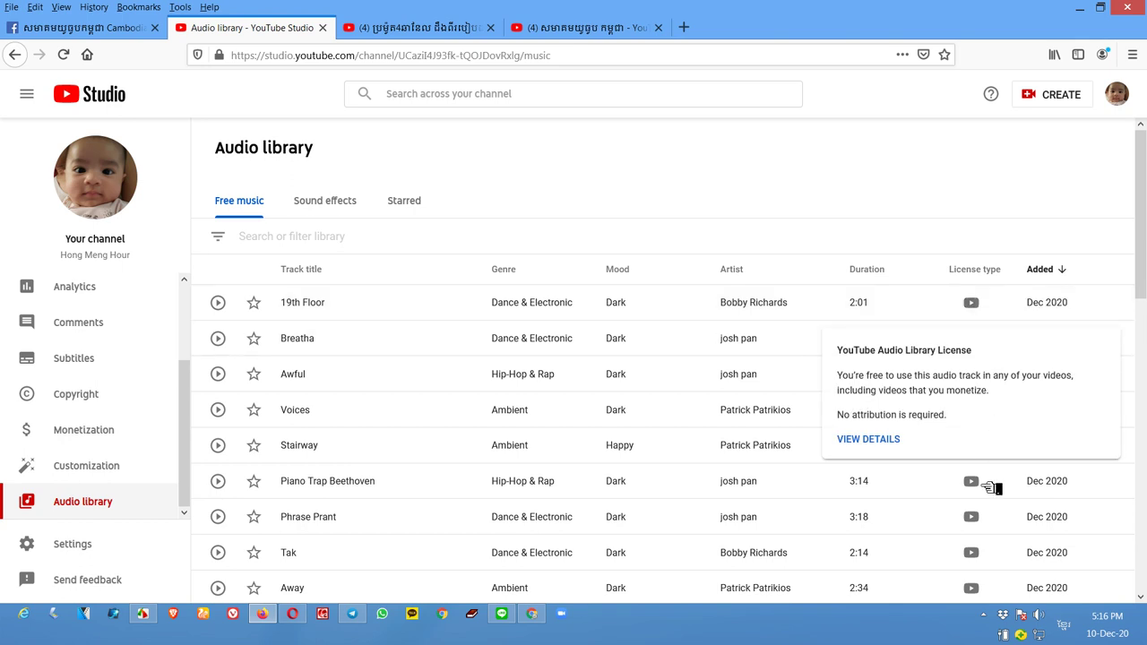
scroll(995, 502, down, 5)
scroll(995, 461, down, 5)
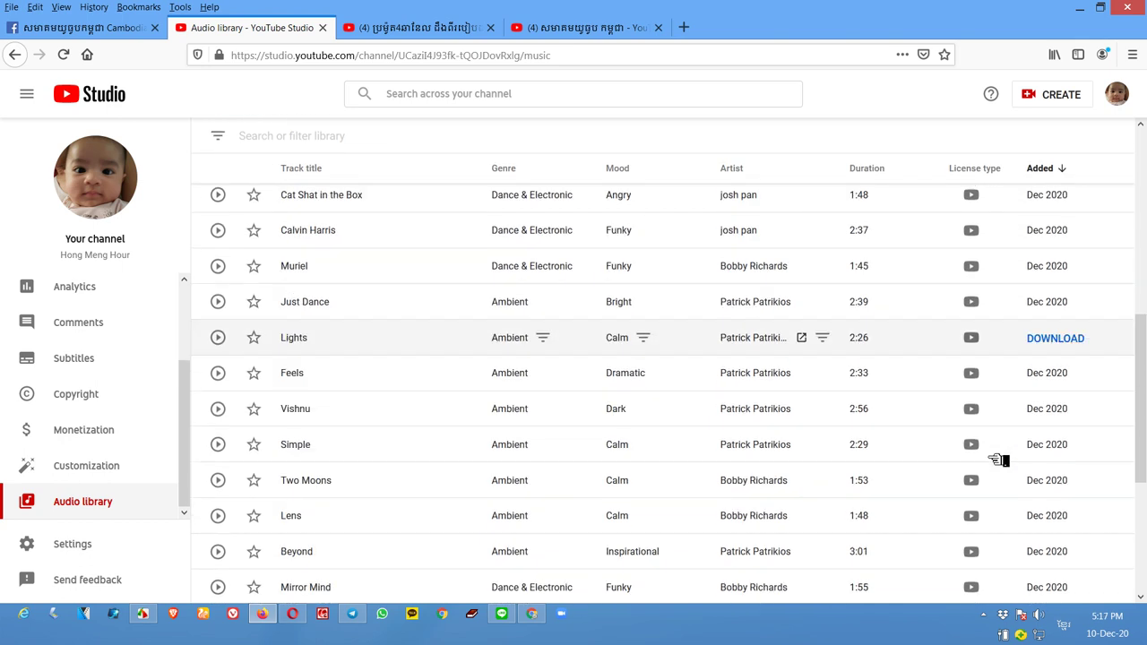
- Filter the free music by duration to tracks longer than 10:00
click(307, 138)
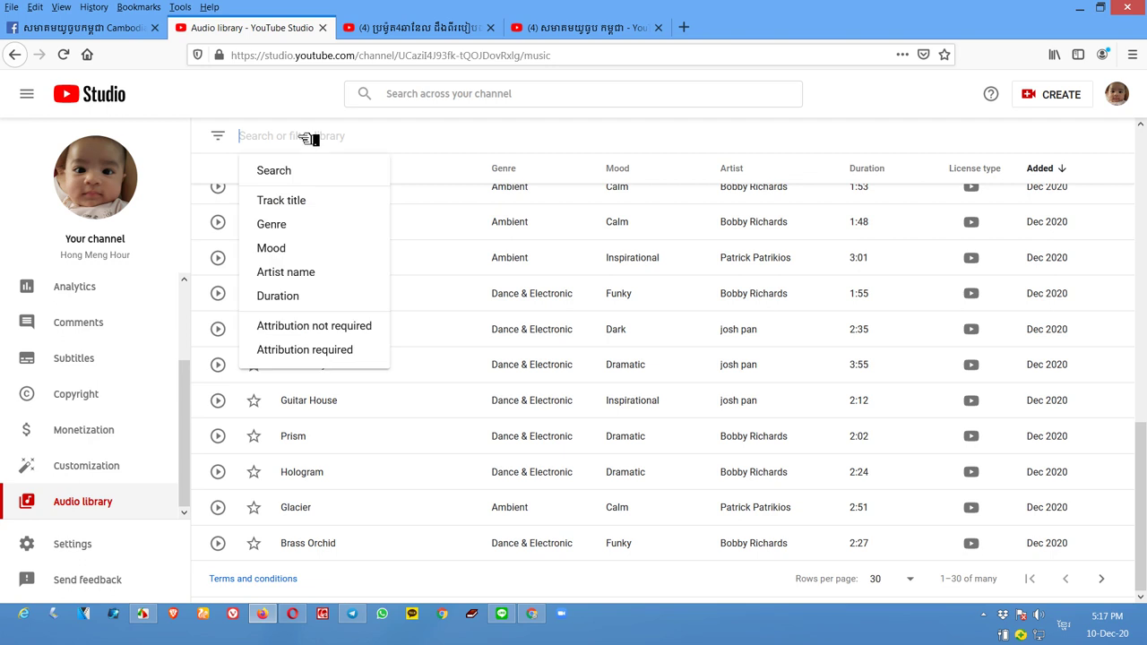
click(319, 297)
text(10)
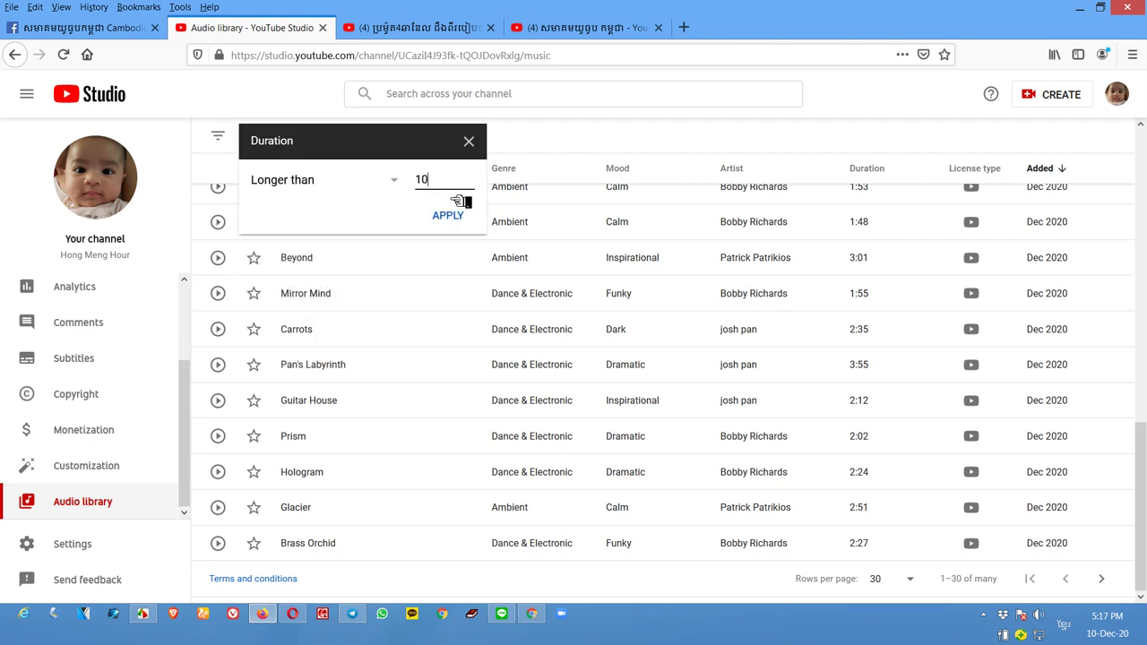
text(ោះ)
key(BackSpace)
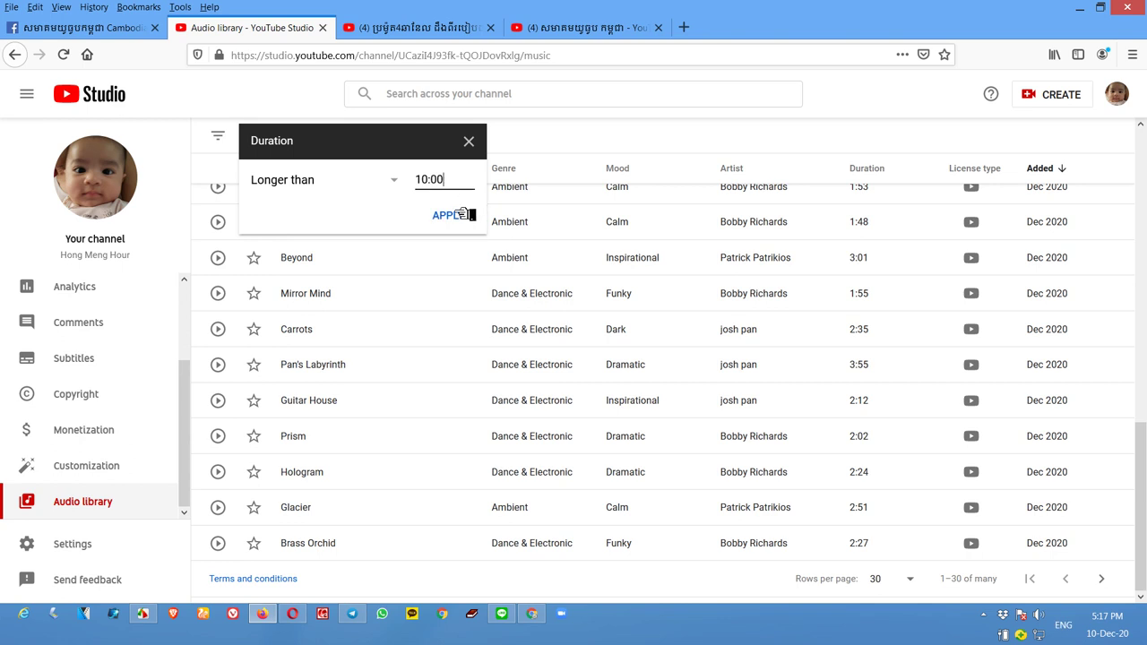
click(448, 216)
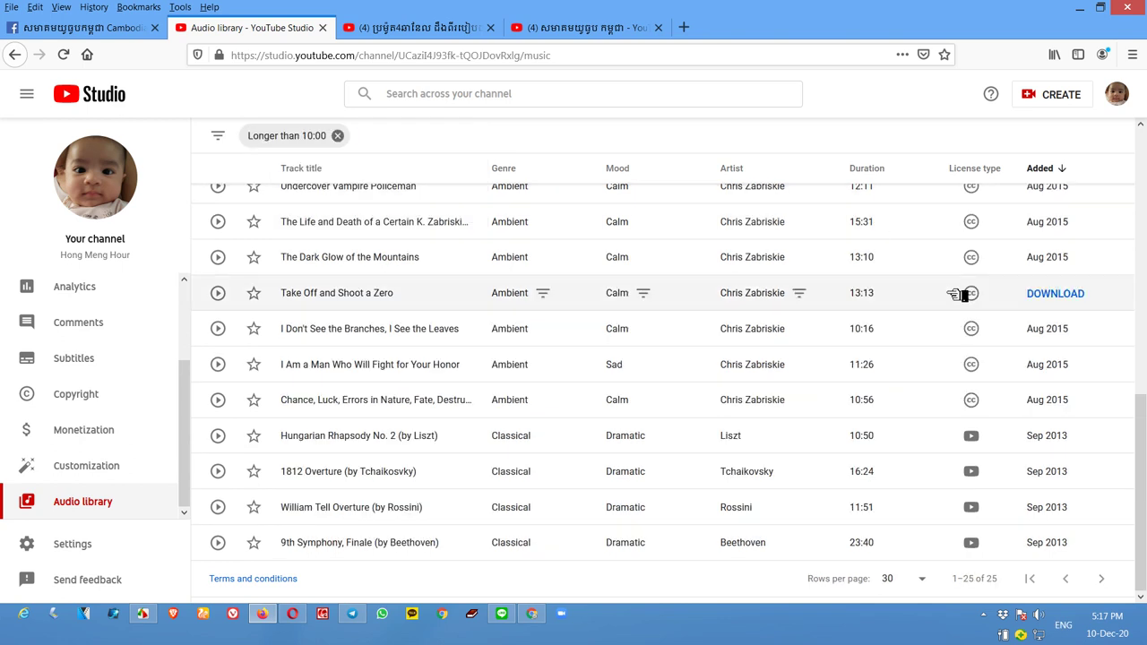
- Copy the Creative Commons attribution text of the track "Fluidscape" from its license details and close the details
scroll(1066, 295, up, 5)
mouse_move(984, 294)
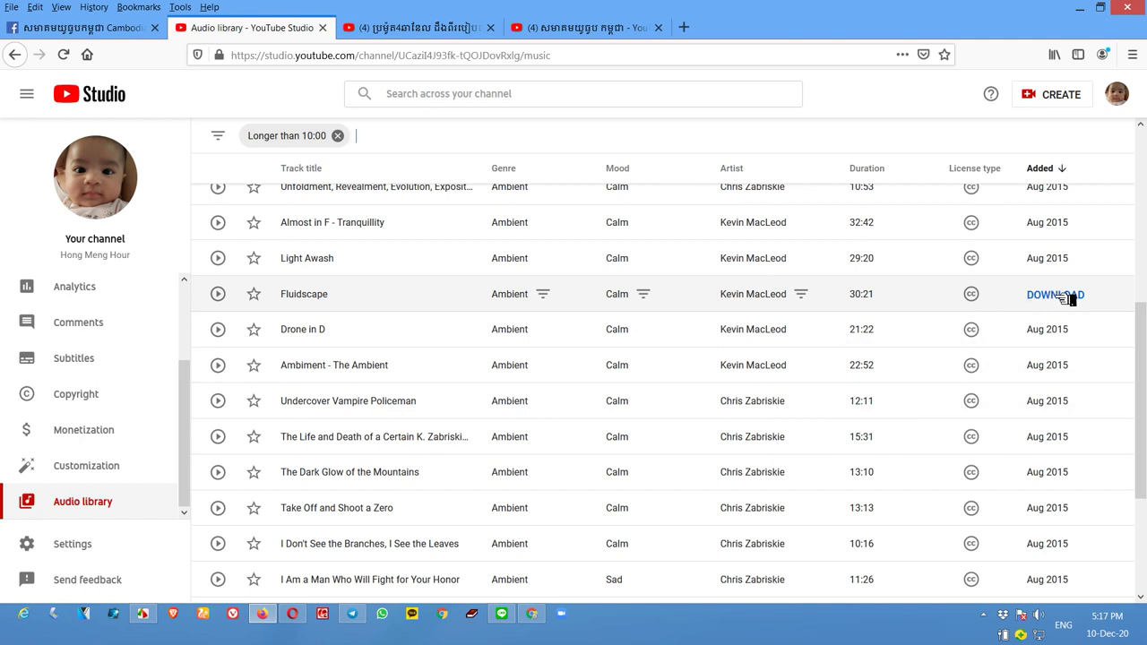
click(976, 296)
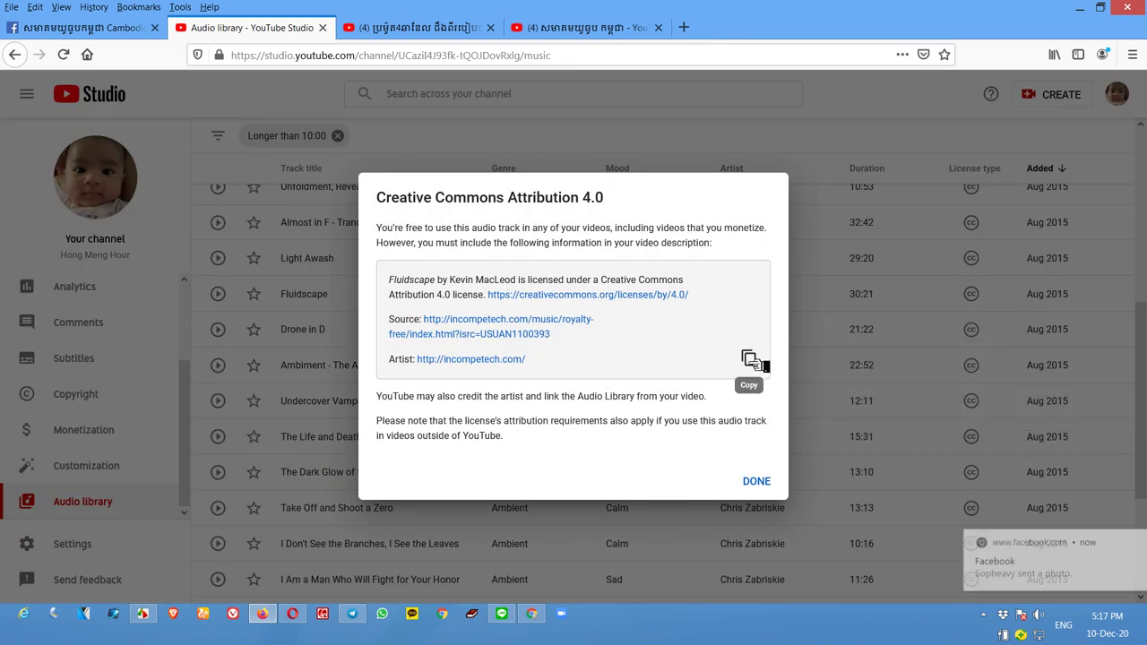
drag(607, 376, 395, 276)
right_click(435, 294)
click(453, 305)
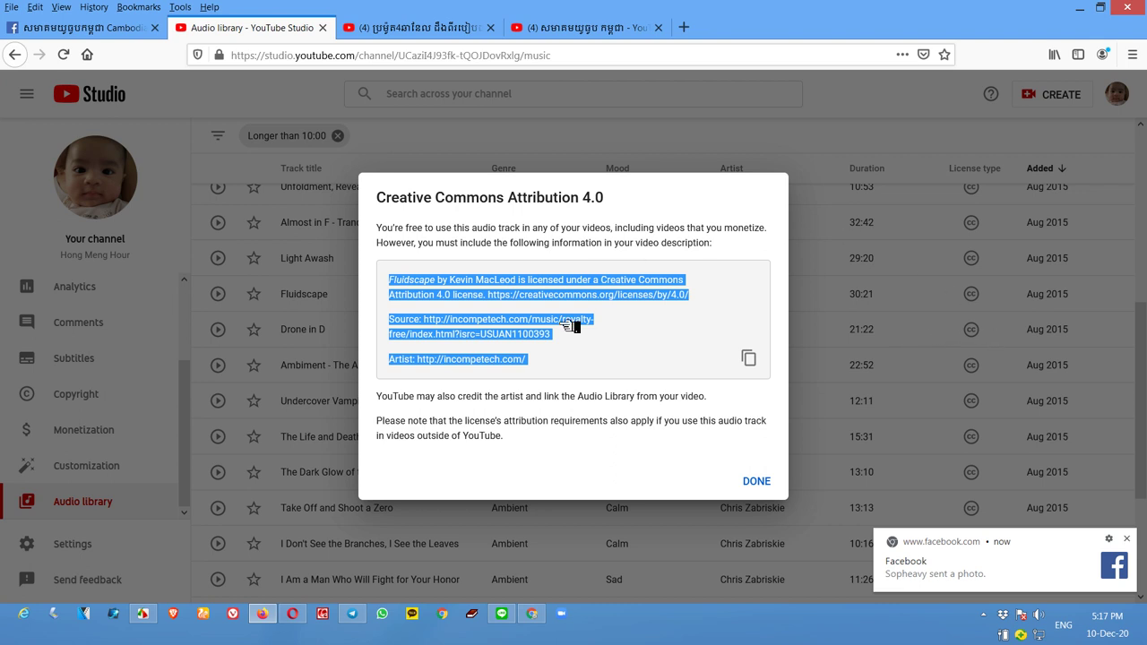
click(551, 285)
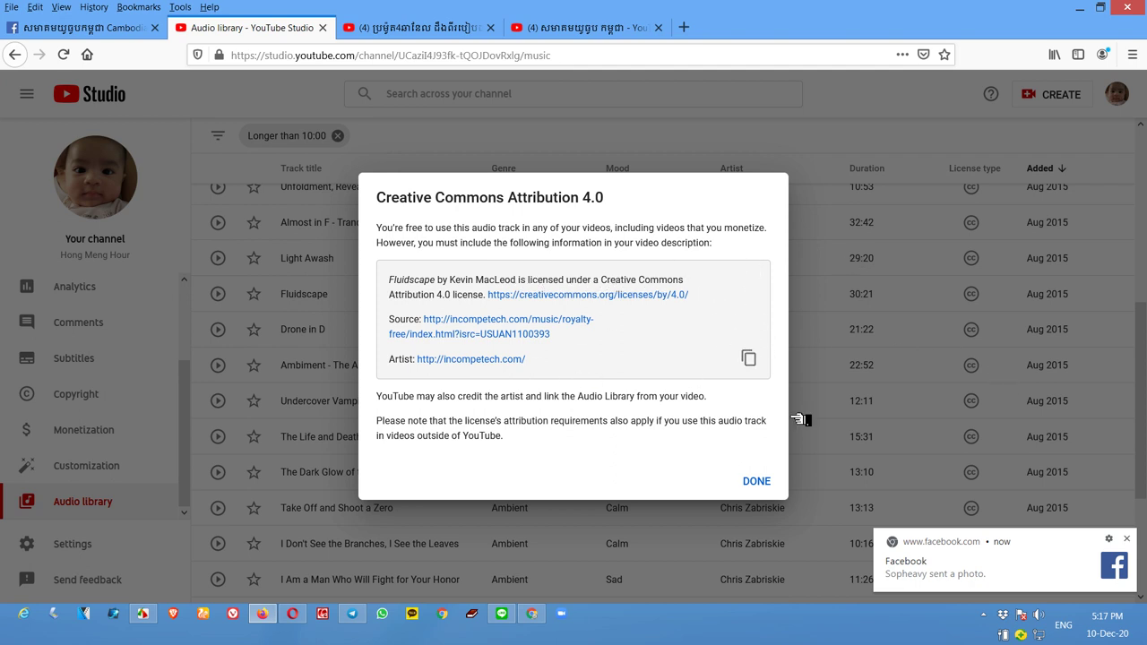
click(761, 484)
- Copy the attribution text of the track "Undercover Vampire Policeman" from its license details and close the details
mouse_move(973, 439)
scroll(972, 439, down, 3)
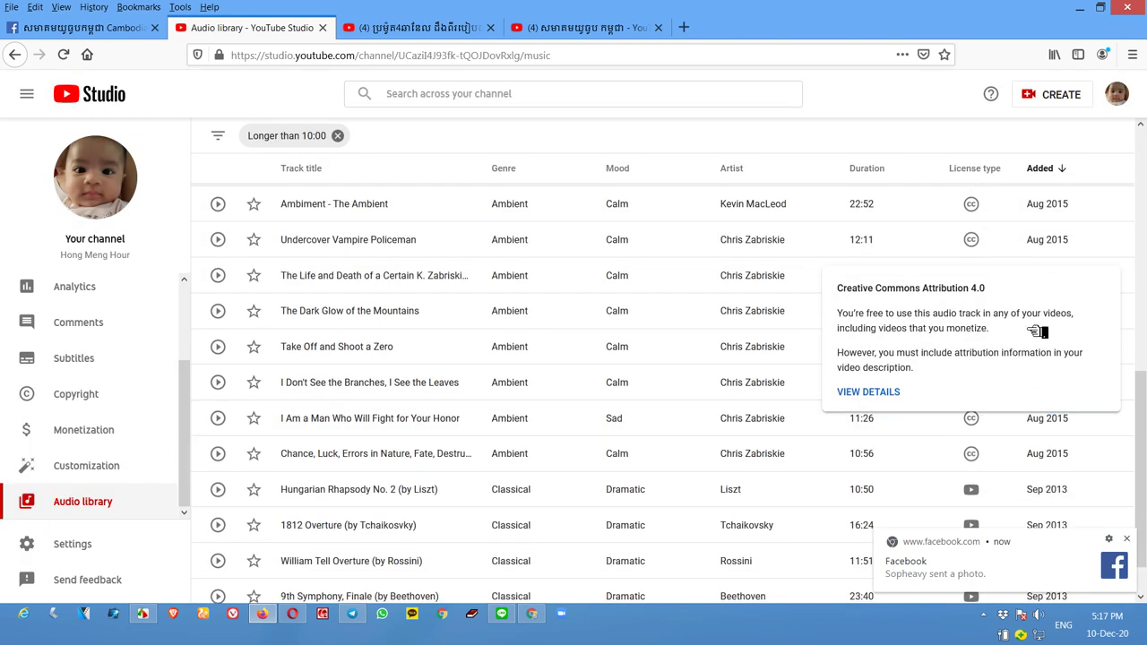
click(977, 240)
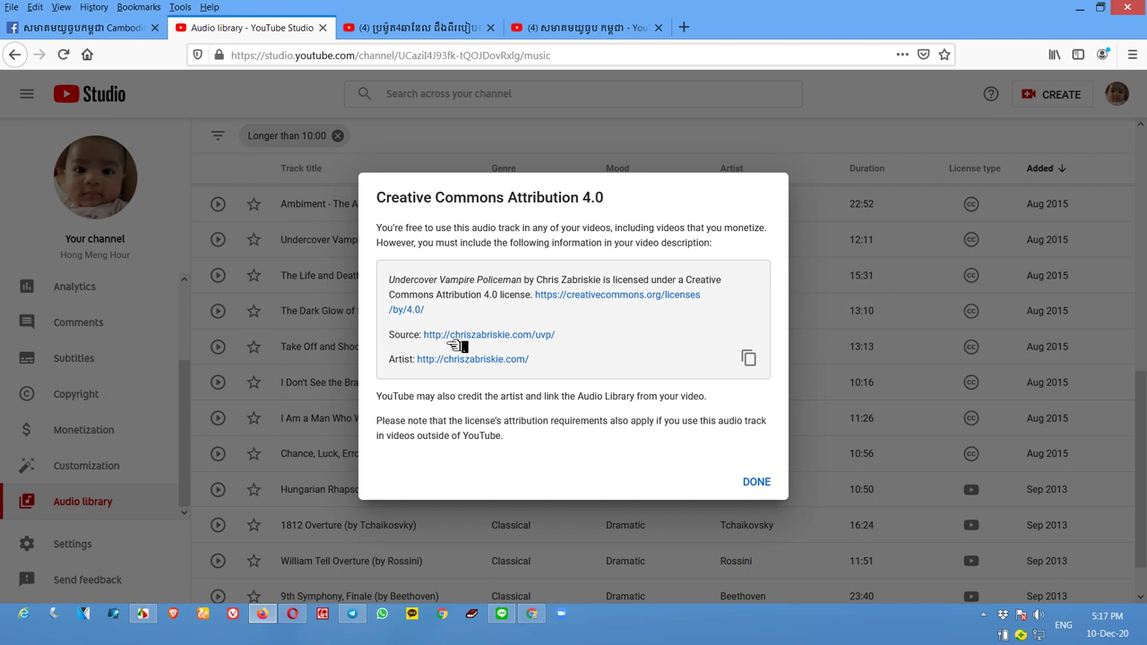
click(749, 358)
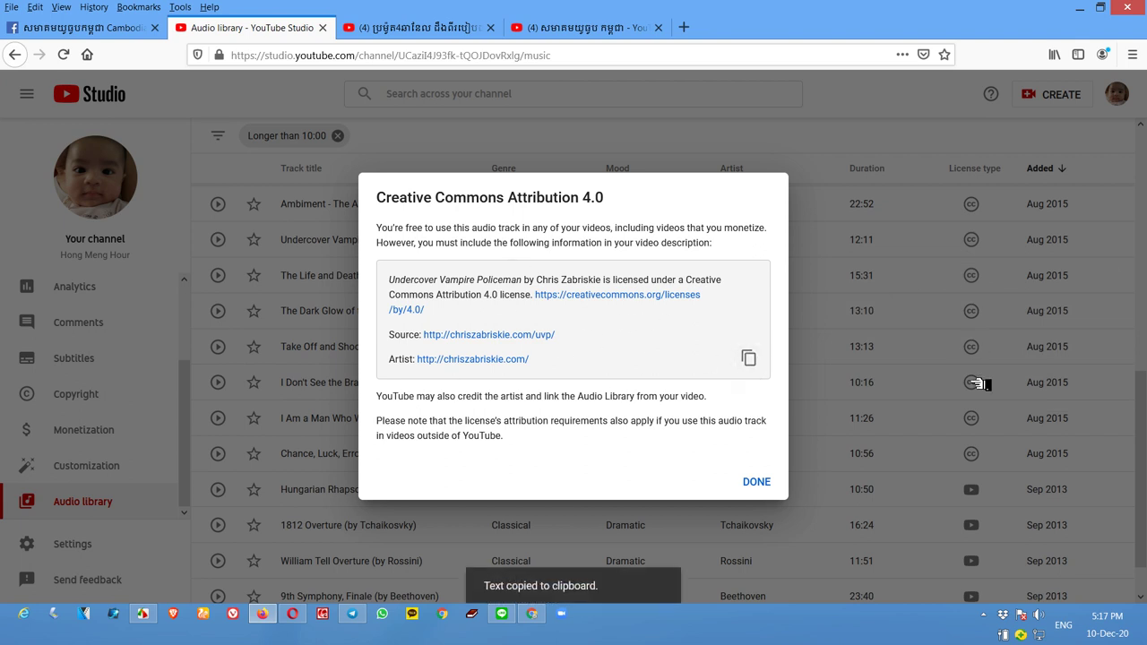
click(756, 484)
- Compare the Creative Commons and YouTube Audio Library license terms of the tracks in the filtered list
scroll(996, 310, up, 3)
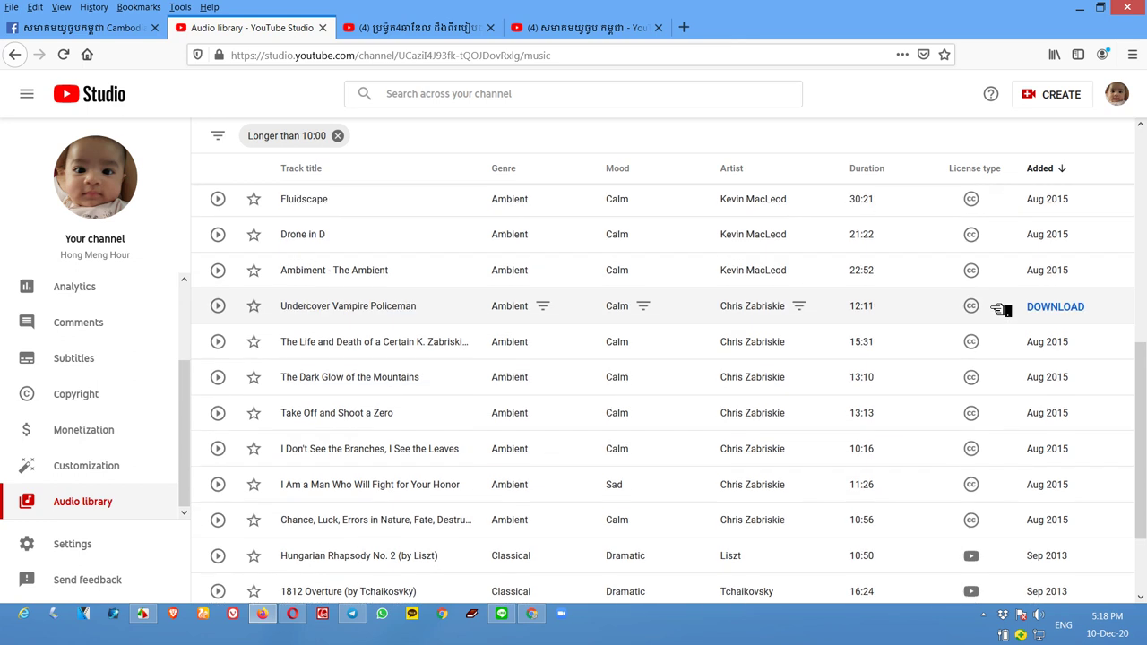
mouse_move(984, 277)
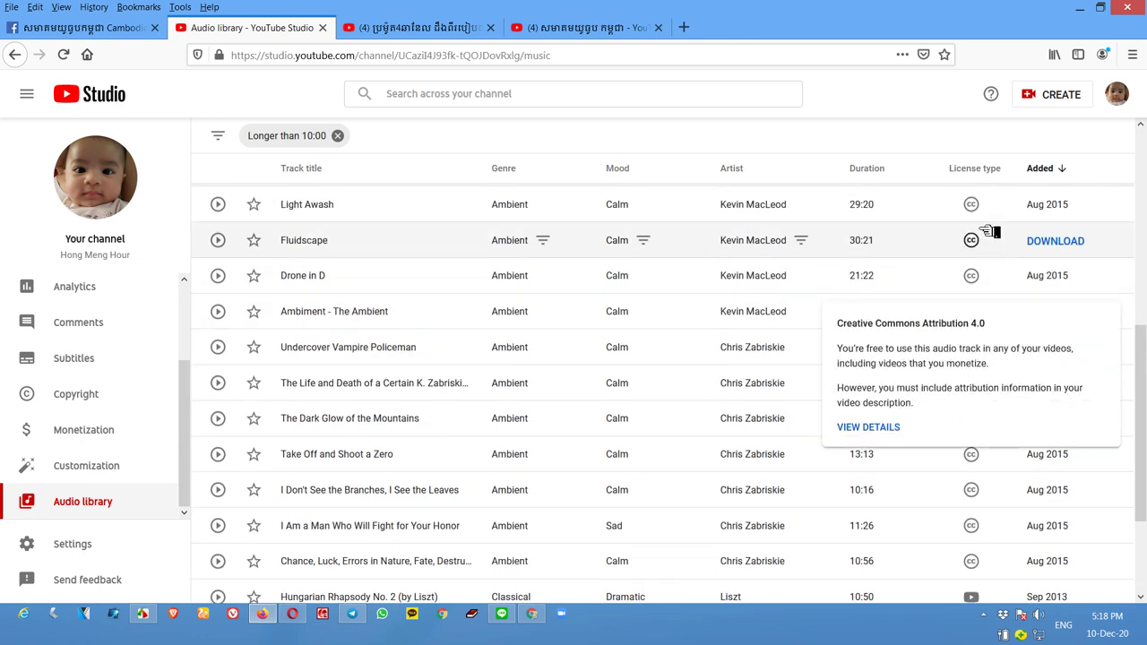
scroll(986, 269, up, 3)
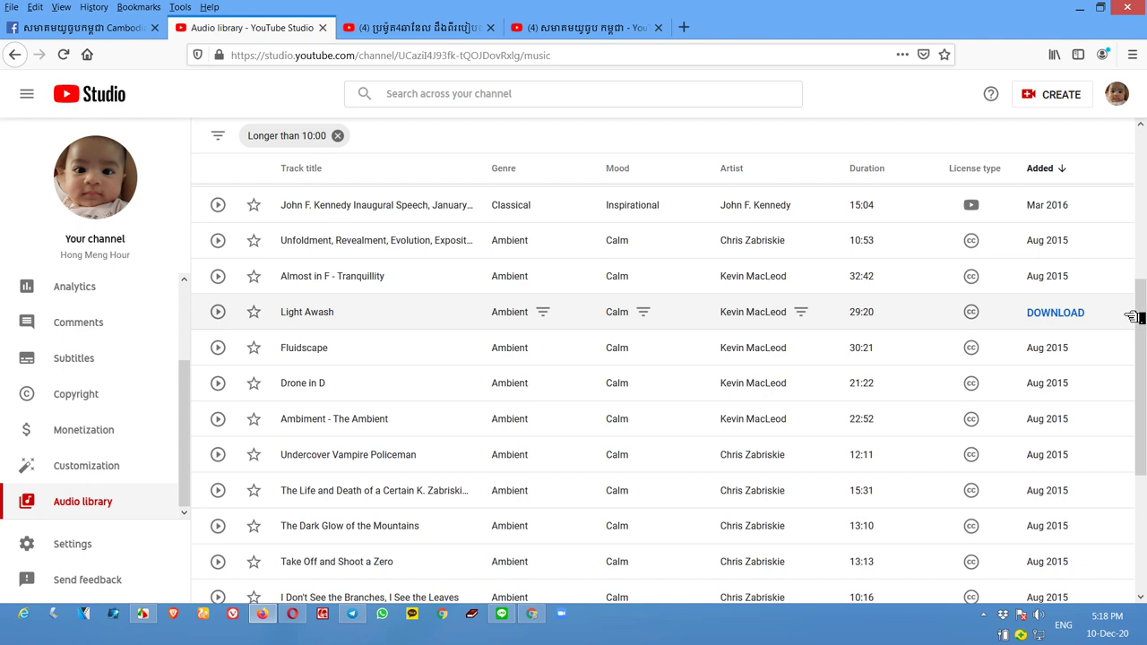
drag(1141, 324, 1145, 440)
mouse_move(977, 439)
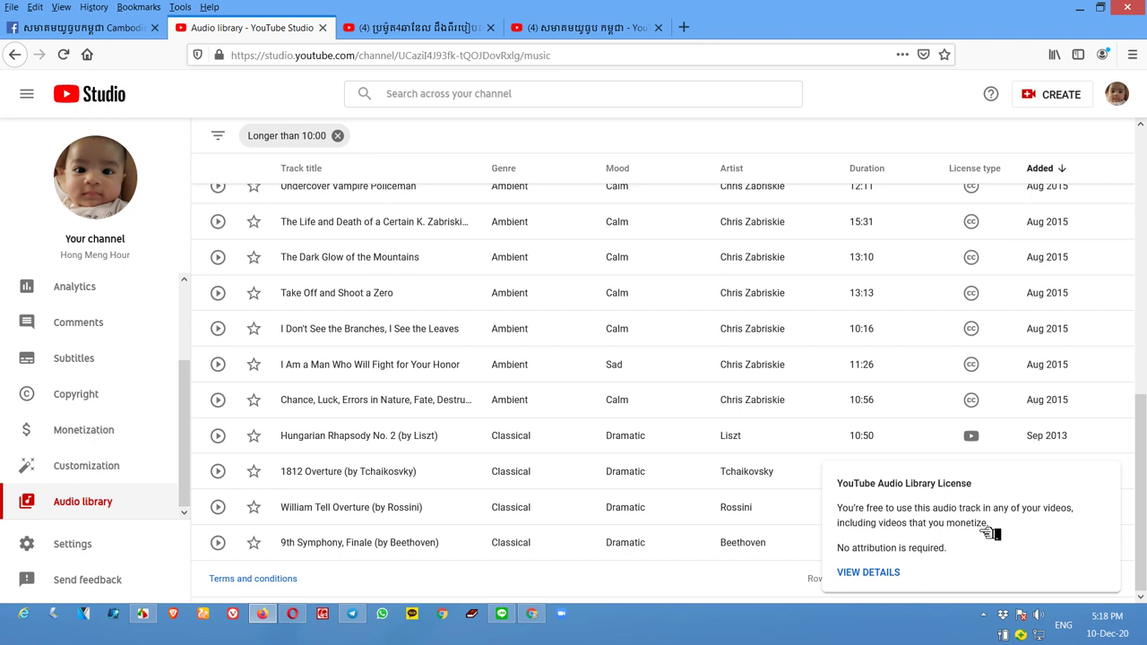
- Return to the promotion video's description and copy its highlighted "►Music licensed : YouTube Audio Library" line
click(450, 28)
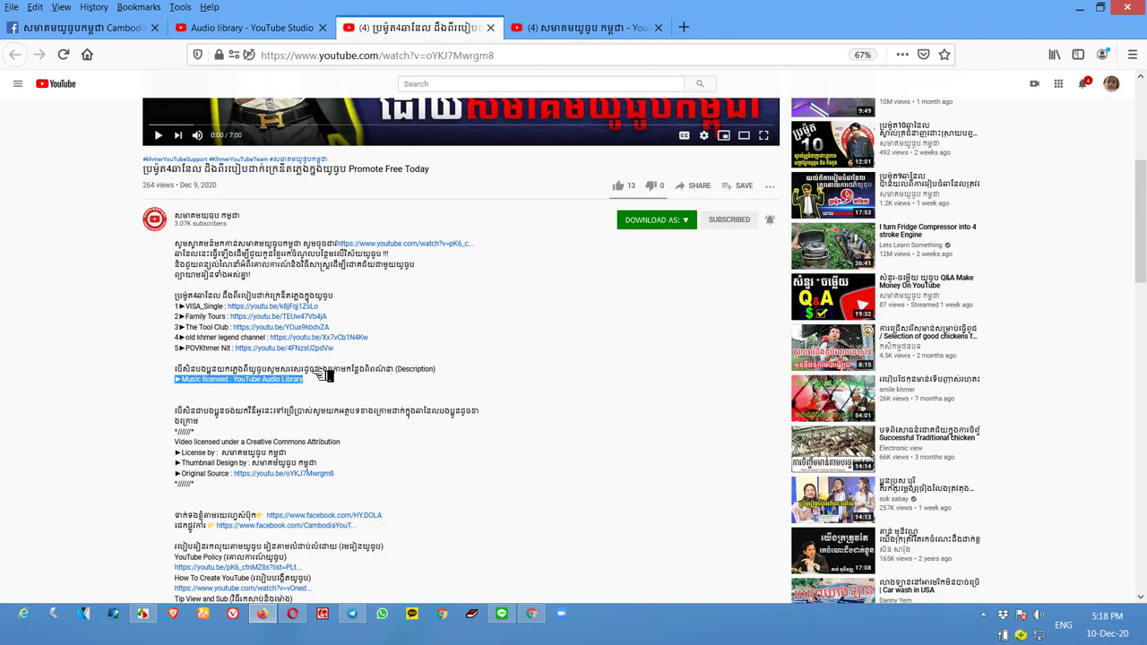
right_click(291, 381)
click(310, 387)
- Return to the channel content list in YouTube Studio and set it to show 50 rows per page
click(251, 27)
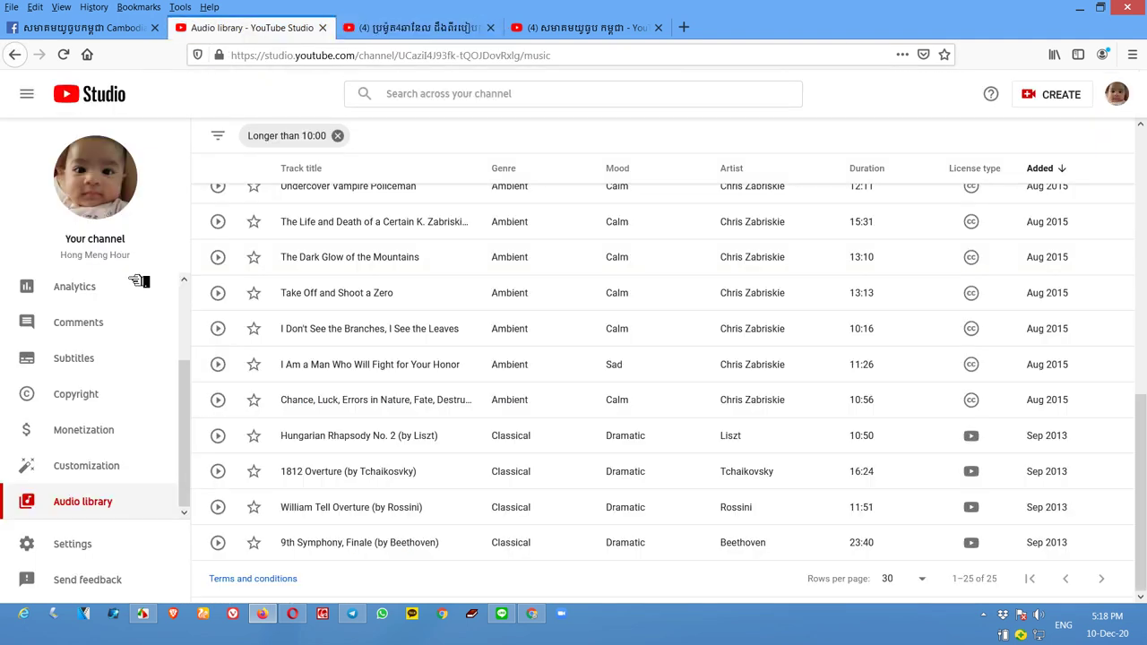
scroll(111, 375, up, 3)
click(72, 327)
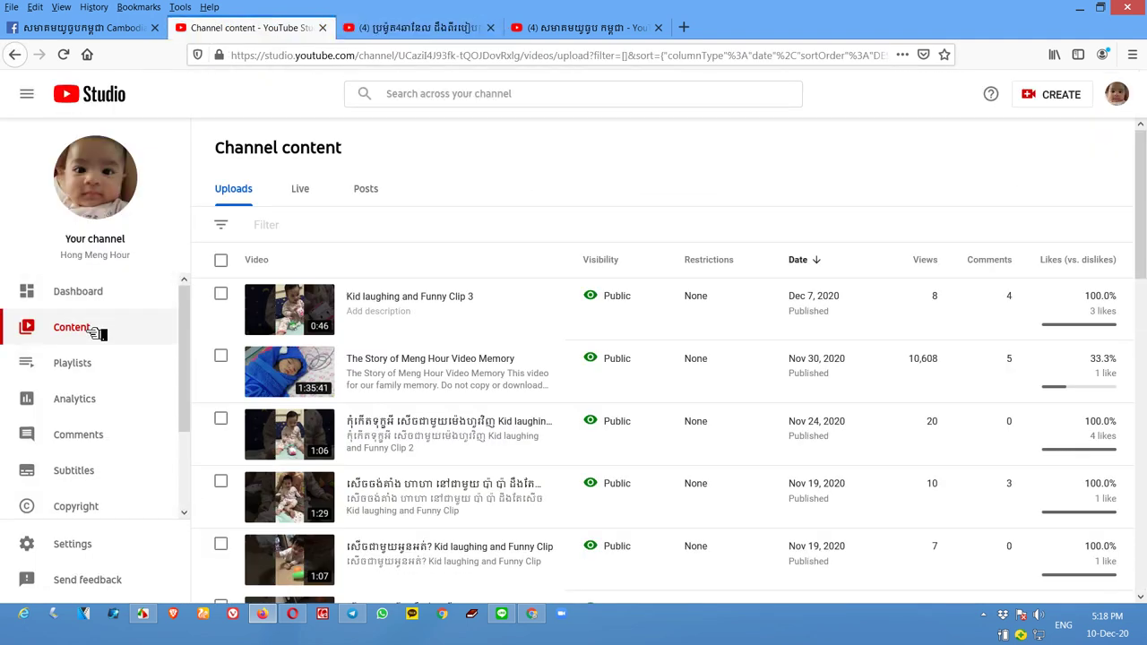
drag(1141, 207, 1141, 538)
click(889, 524)
click(881, 528)
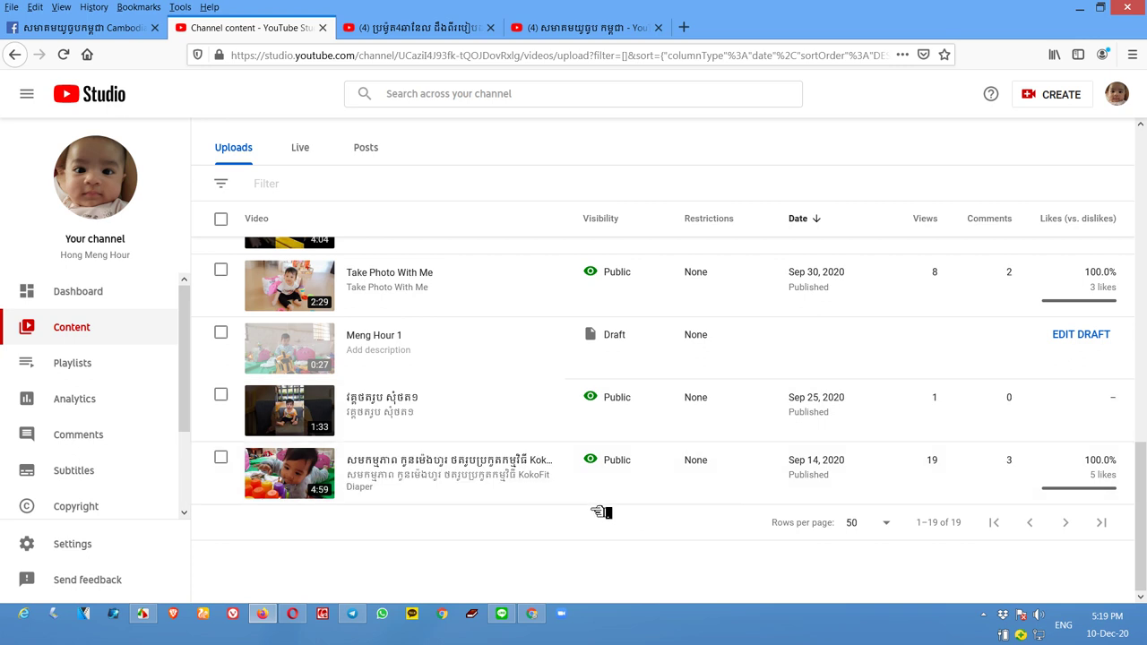
scroll(556, 413, up, 5)
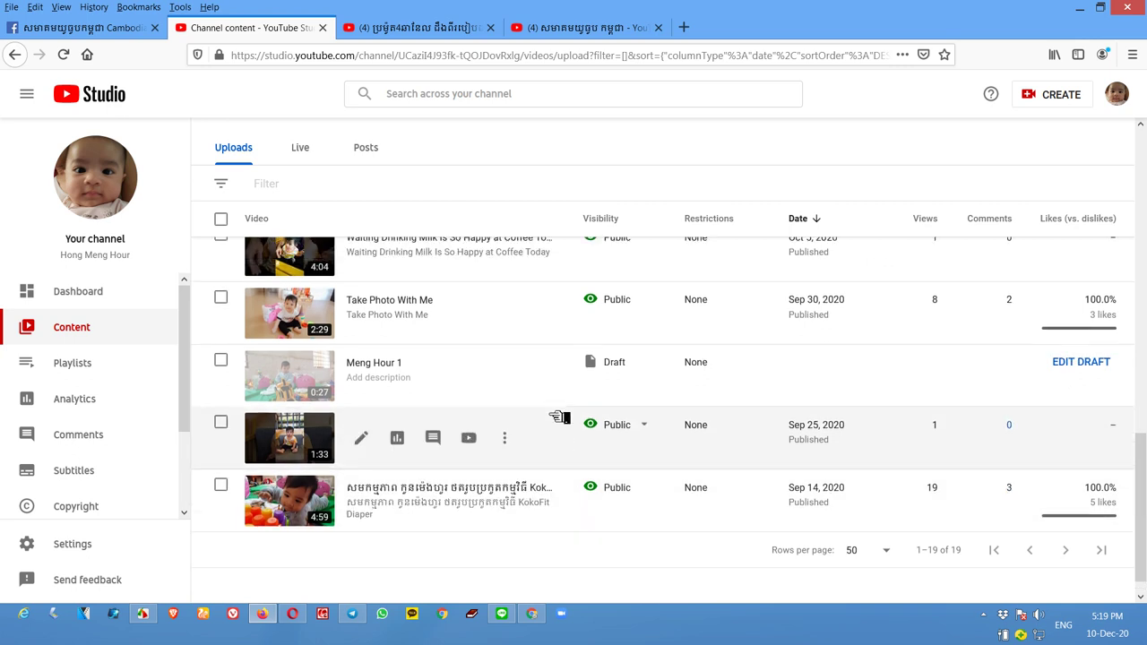
- Examine the descriptions of the 1:06 and 0:21 laughing clips for music credits and return to the channel content list
scroll(516, 346, up, 5)
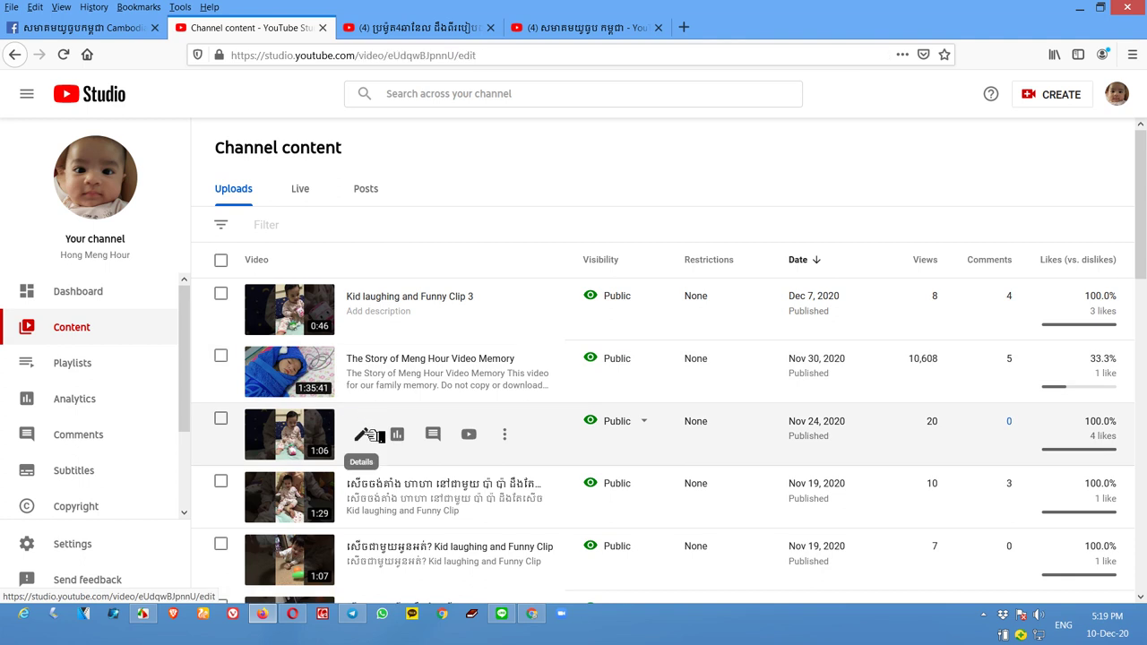
click(366, 435)
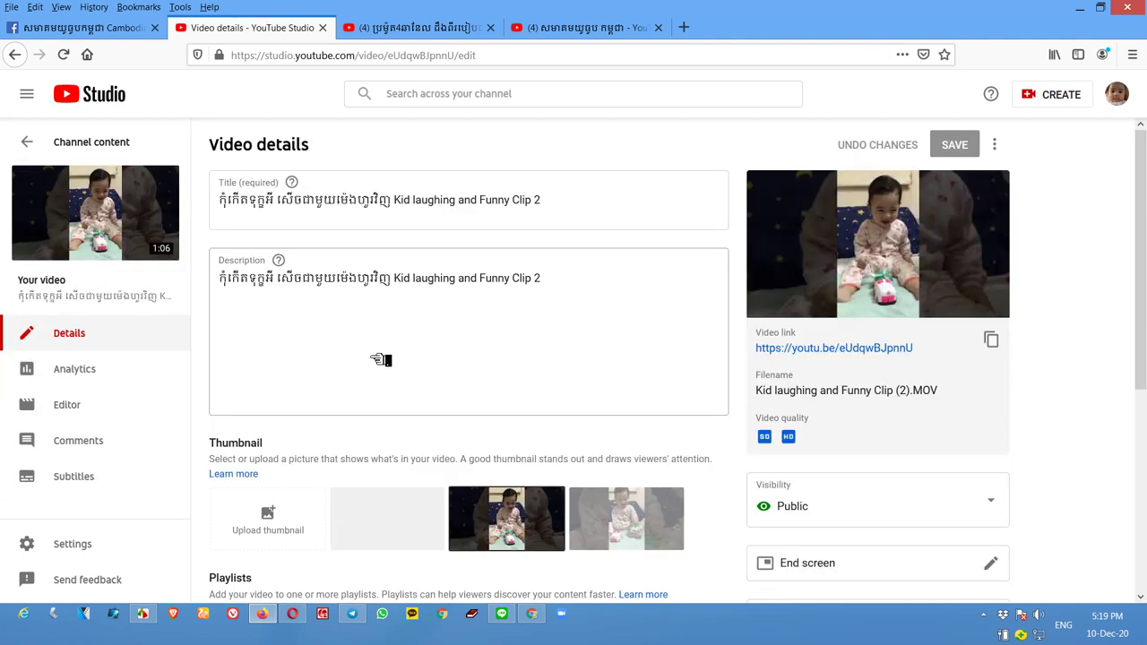
click(33, 142)
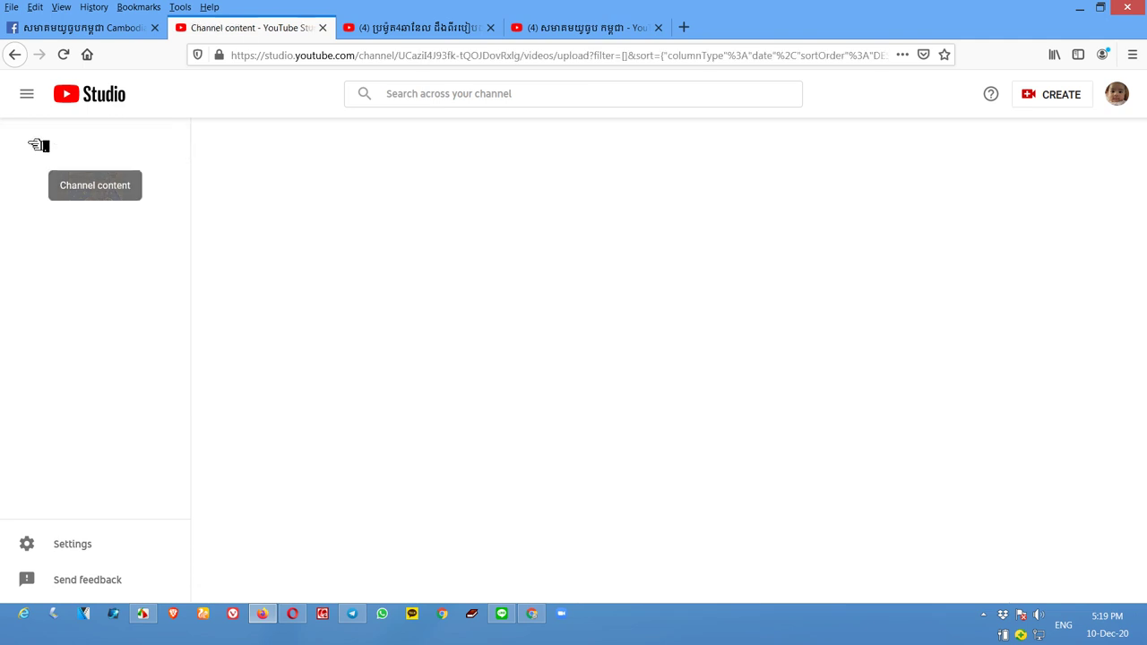
scroll(430, 421, down, 5)
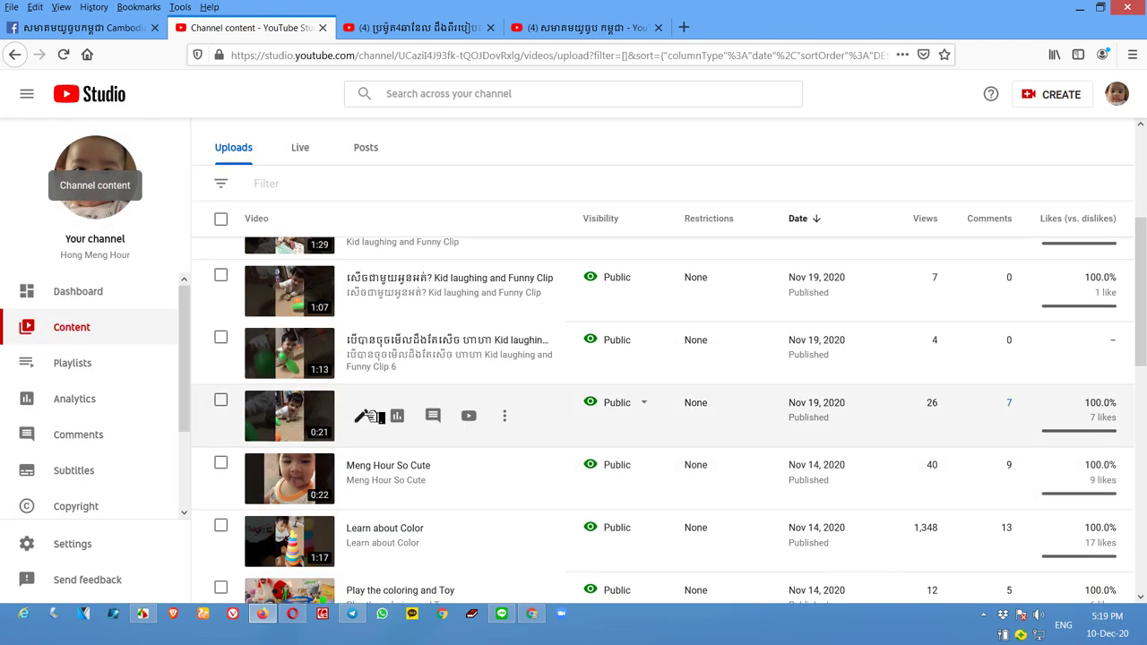
click(365, 415)
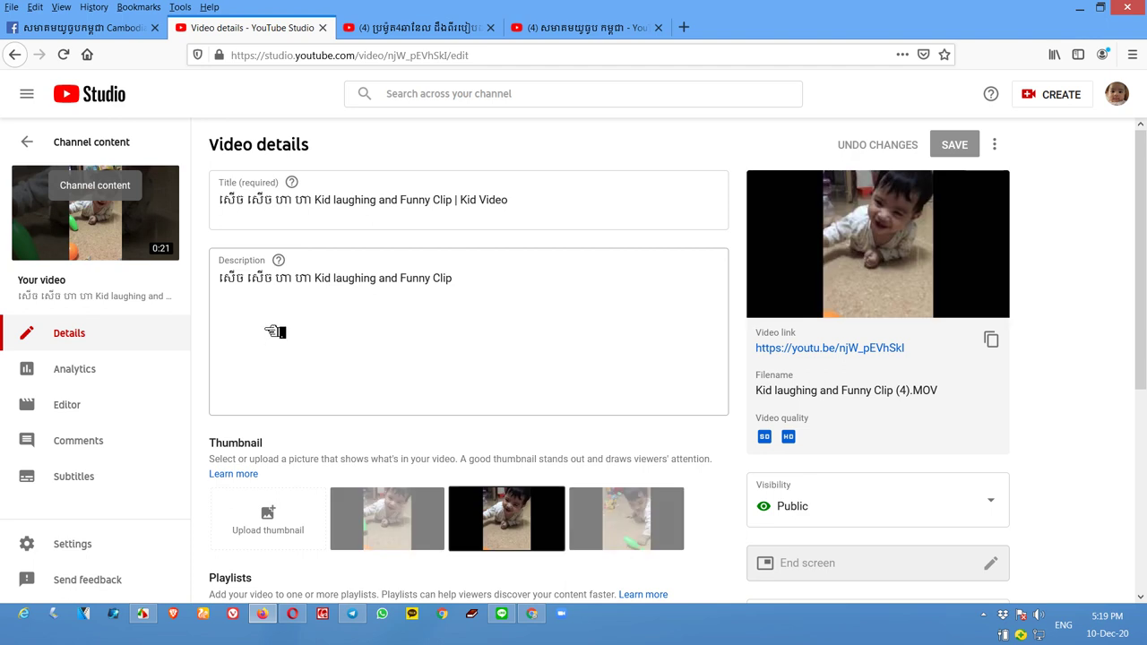
click(32, 143)
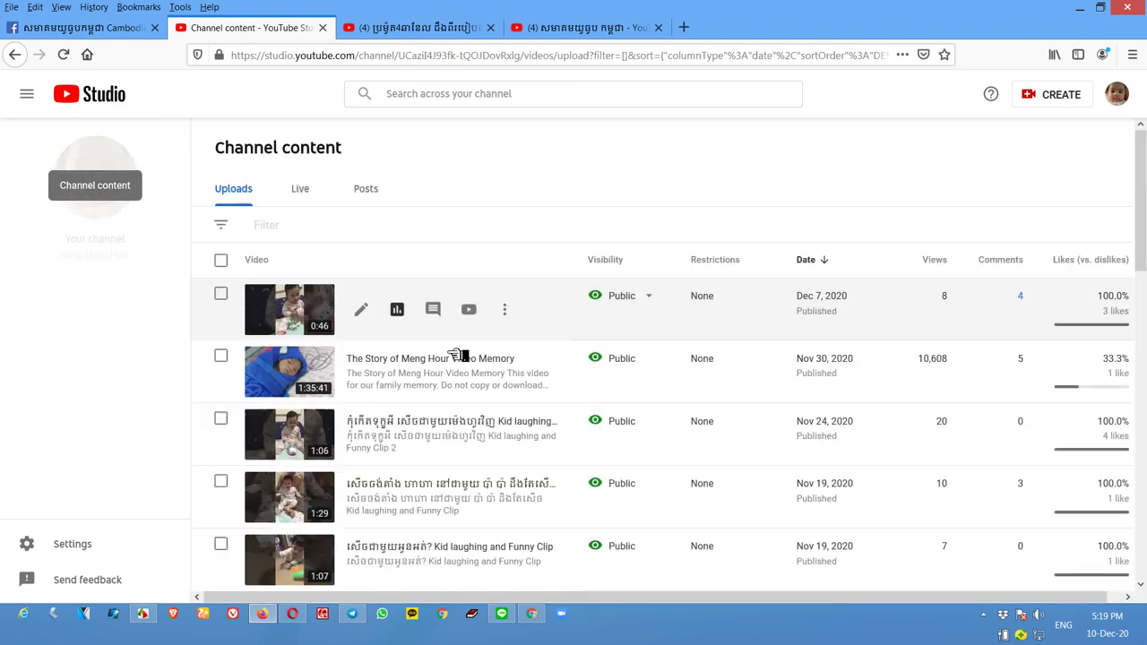
- Delete the "Music : YouTube Audio library" line from the 1:35:41 family memory video's description, save it, and return to the content list
click(368, 372)
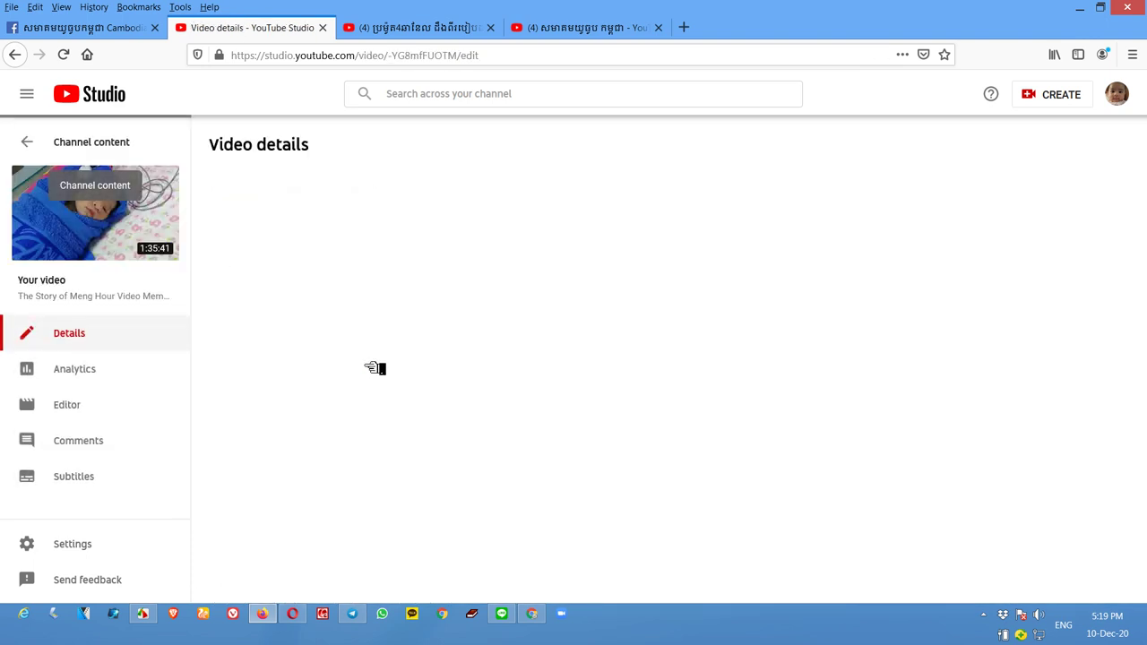
drag(395, 354, 235, 351)
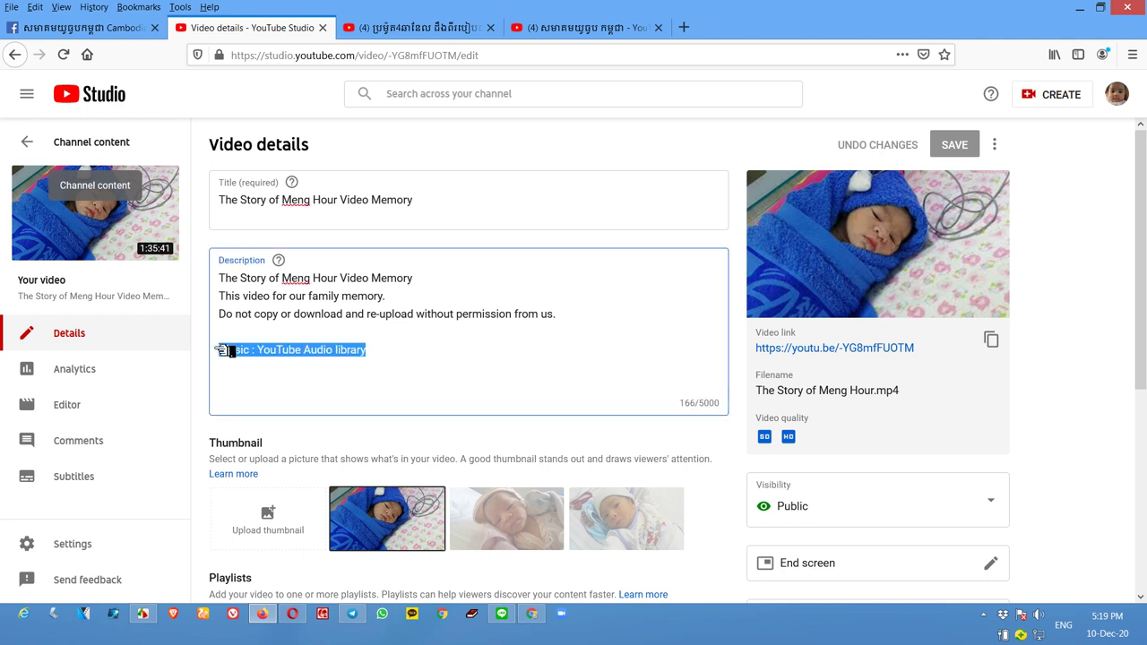
key(BackSpace)
click(973, 147)
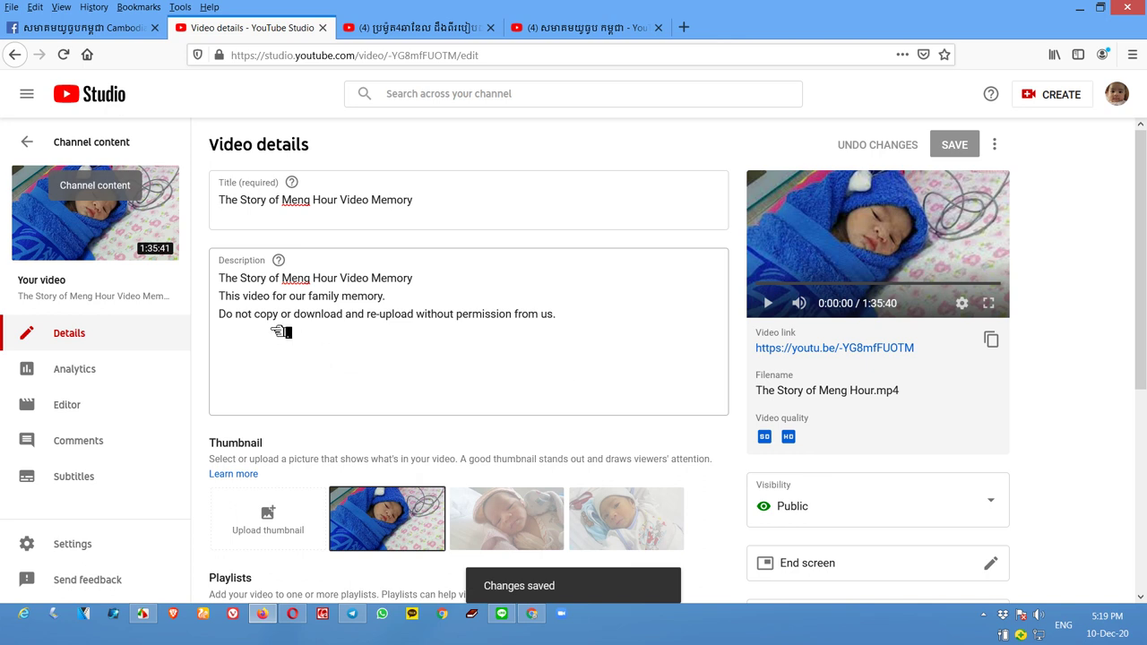
click(27, 142)
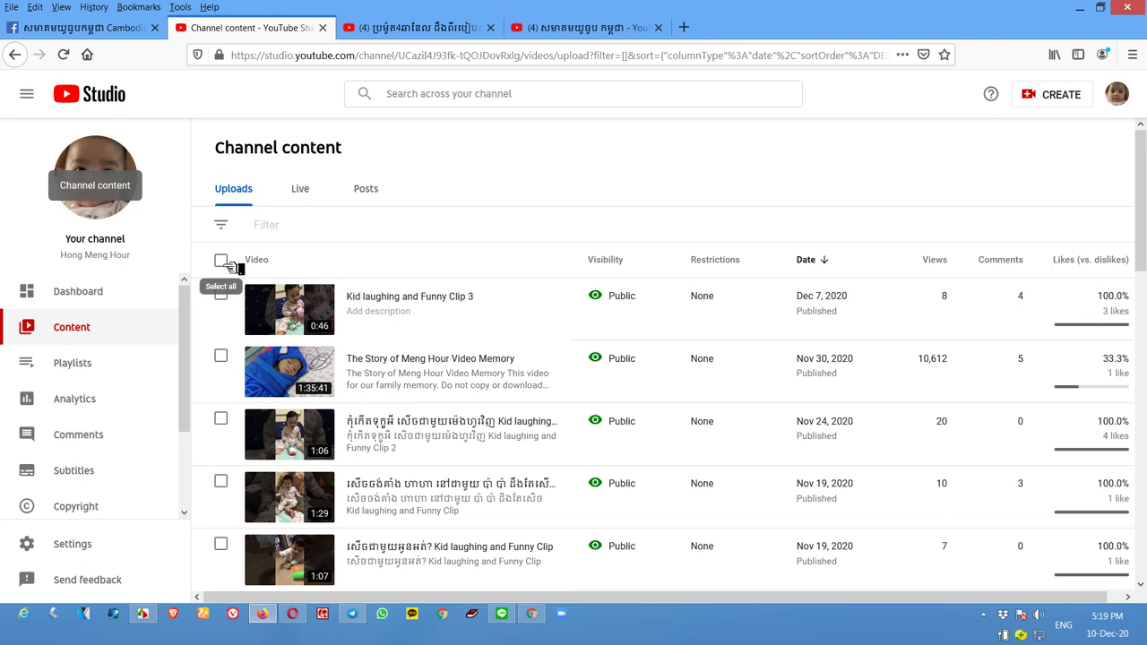
- Select all videos in the channel content list and open a bulk edit of their descriptions
click(220, 261)
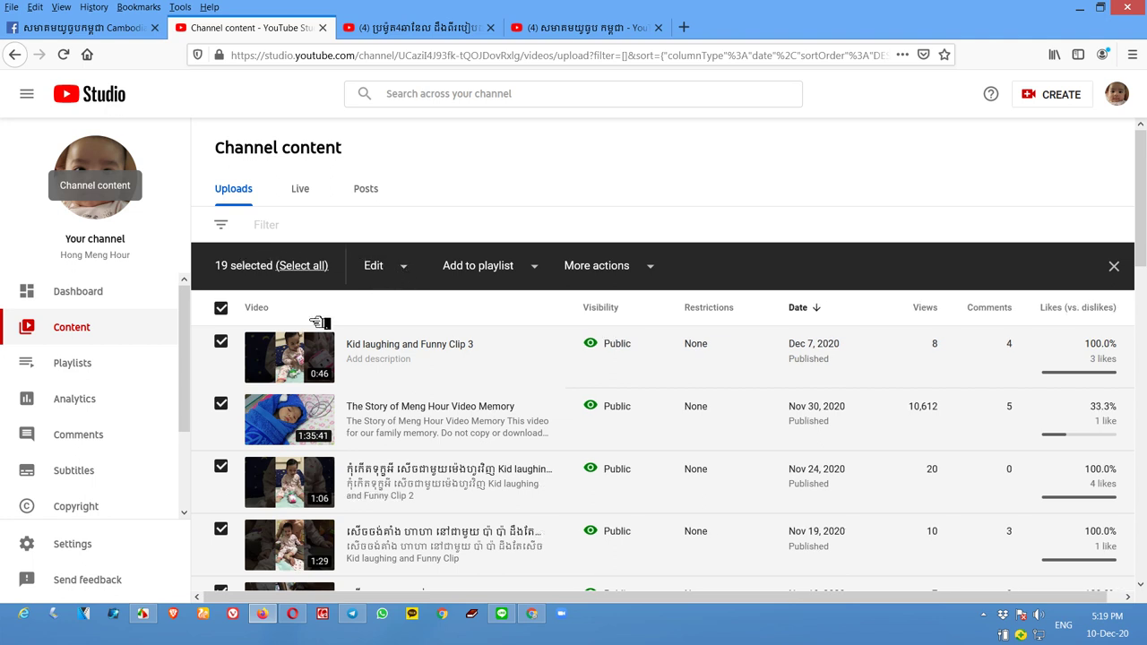
click(222, 309)
click(223, 261)
click(406, 269)
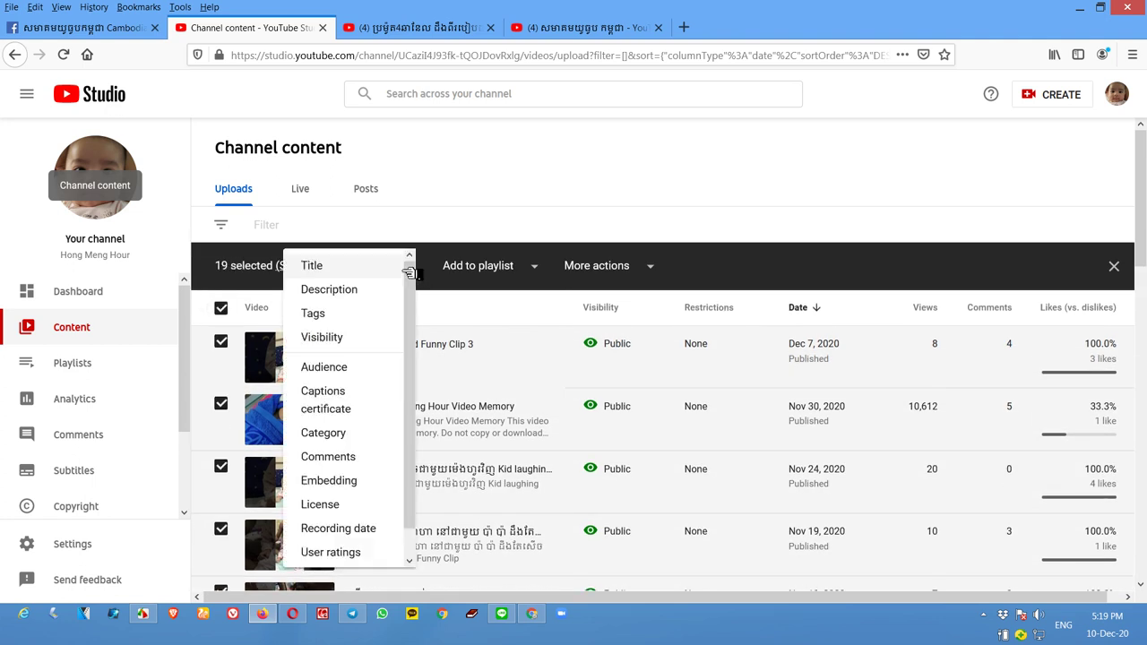
click(324, 294)
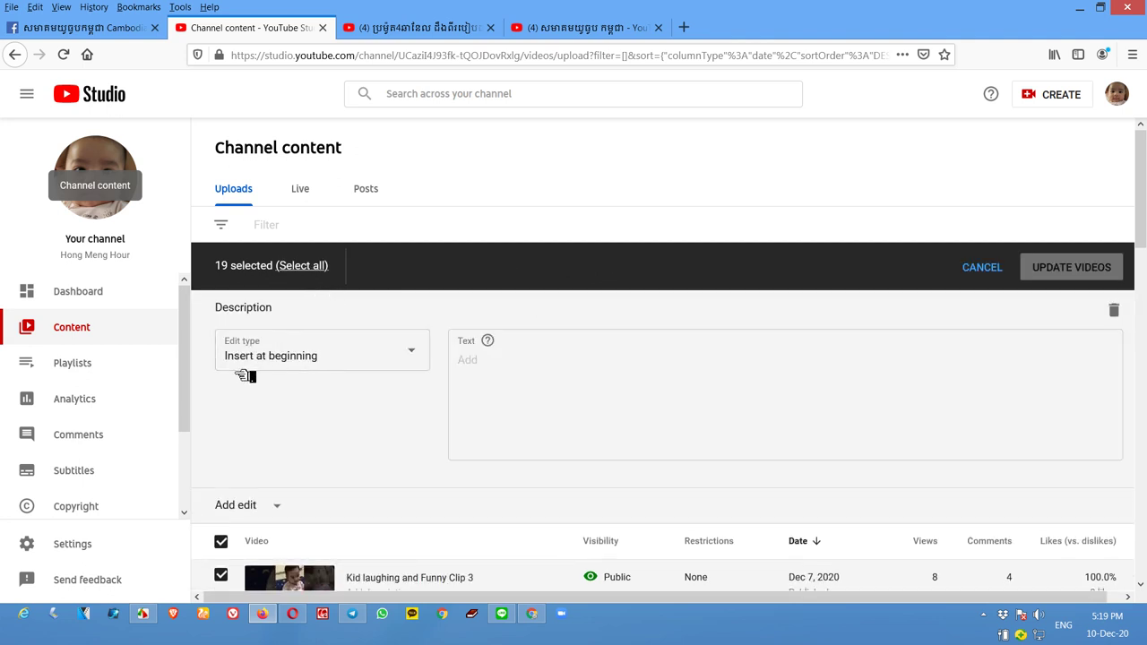
- Set the bulk description edit to Insert at end with the pasted credit line, capitalized as "►Music Licensed : YouTube Audio Library"
click(346, 357)
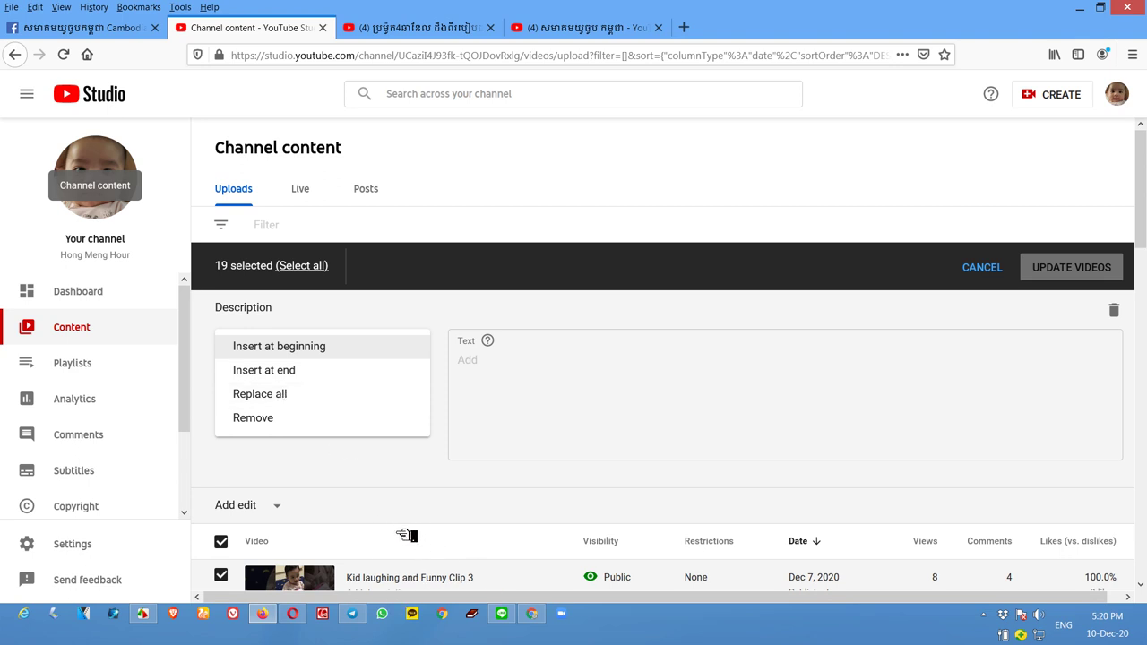
click(266, 378)
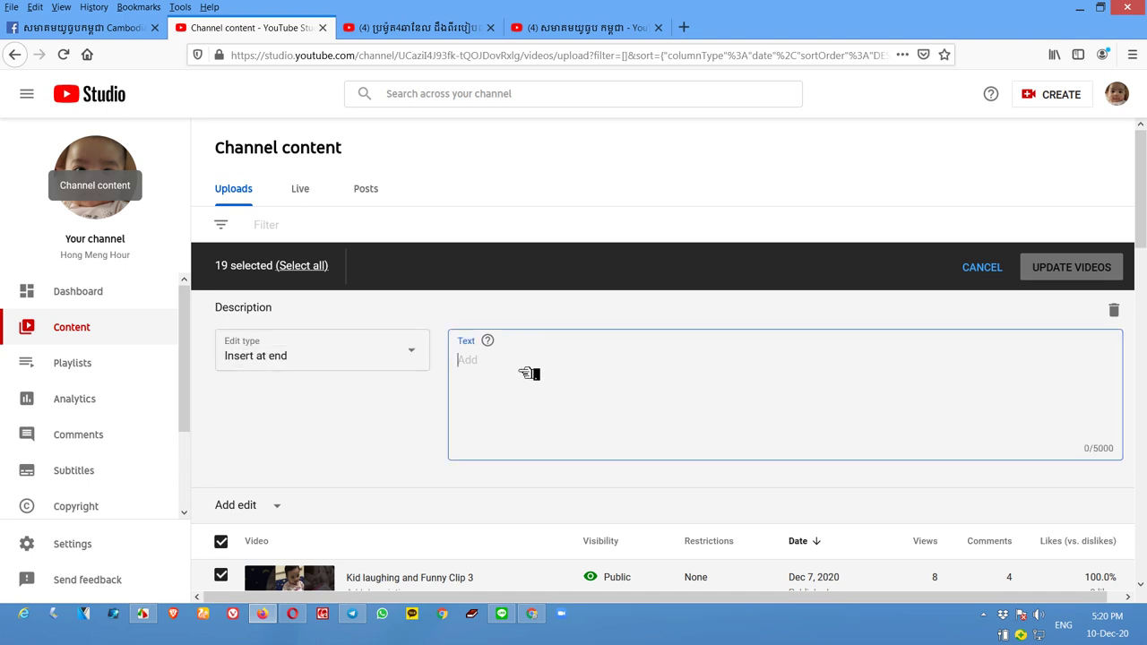
key(ctrl+v)
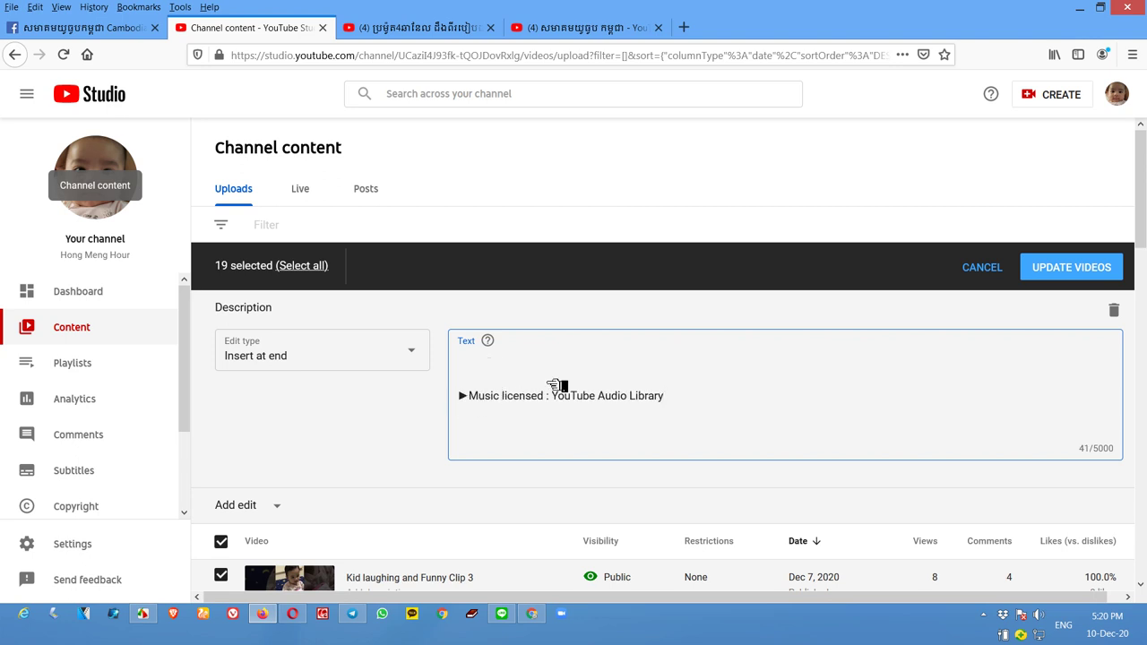
key(Delete)
text(L)
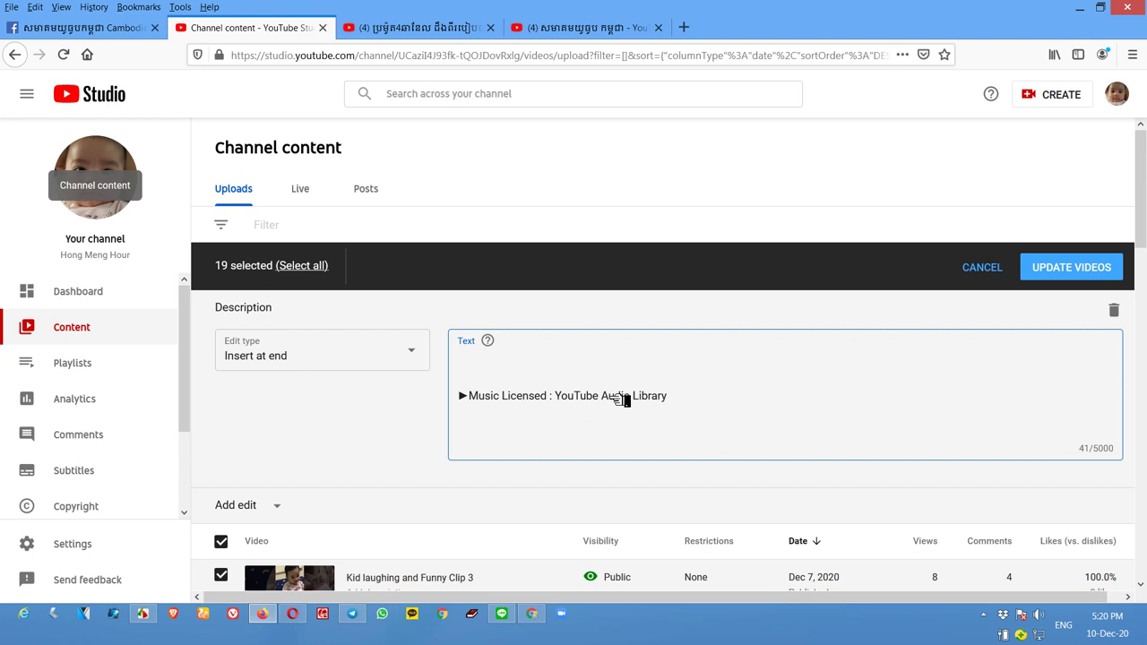
- Review the edit type options, choose Insert at end, and update all selected videos, acknowledging the implications of the action
click(418, 353)
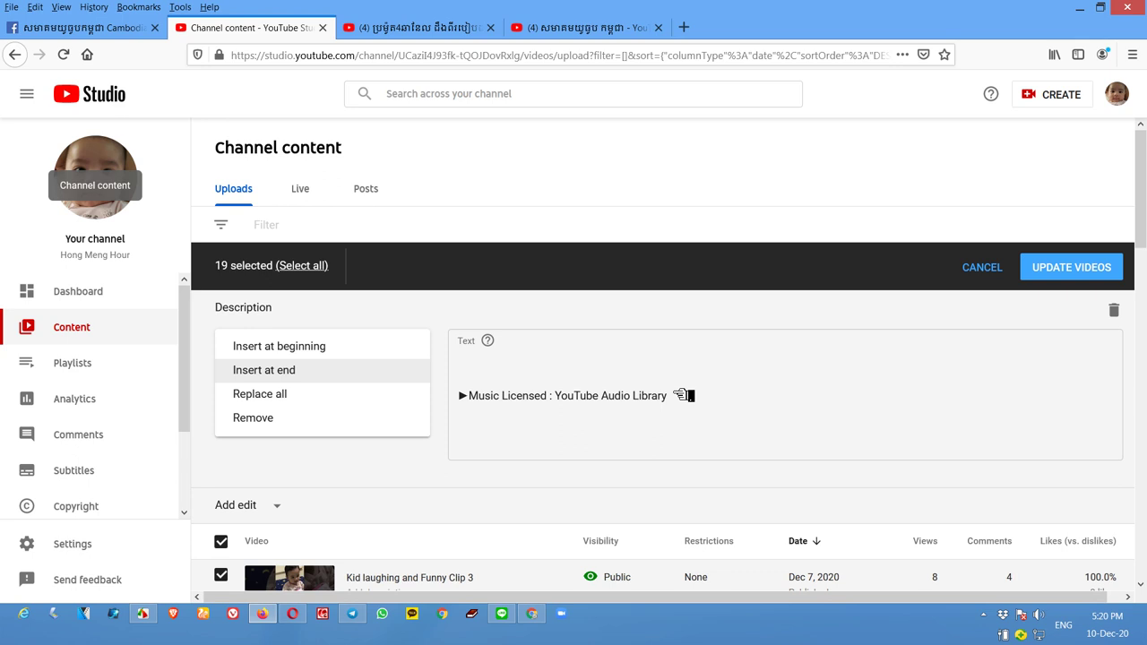
click(266, 373)
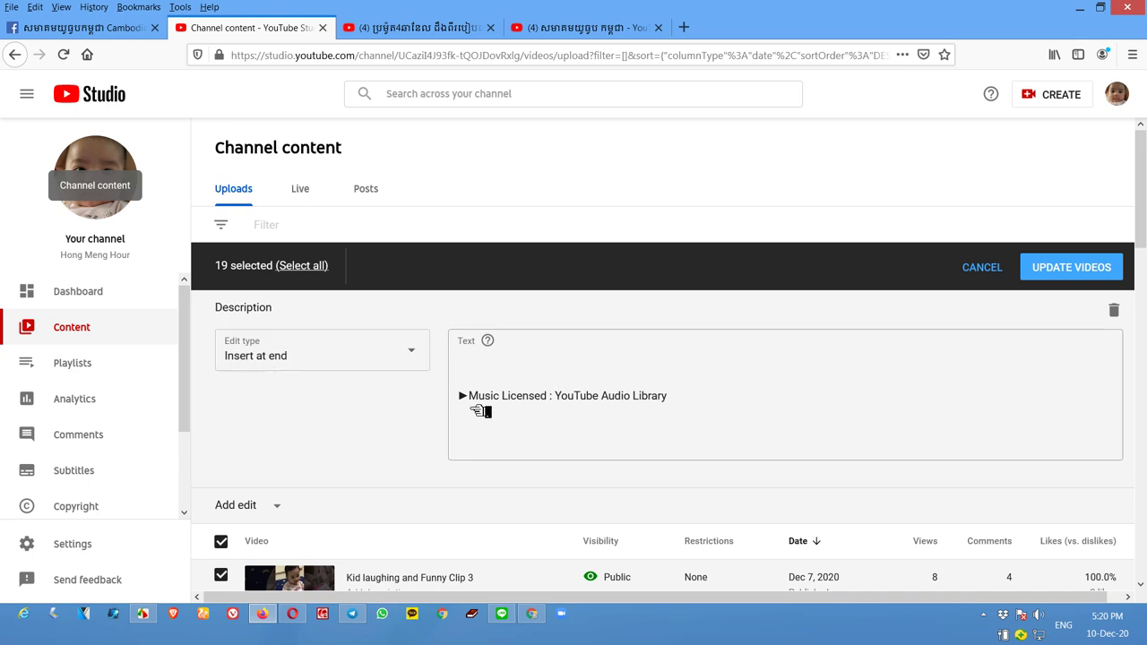
click(493, 369)
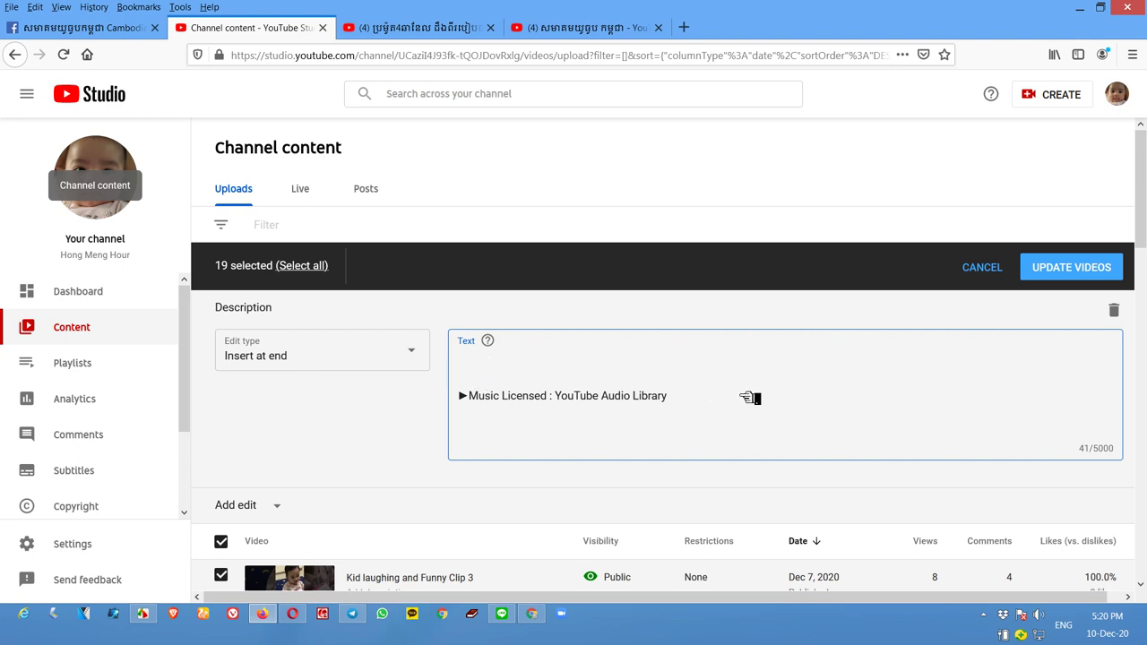
scroll(750, 397, down, 5)
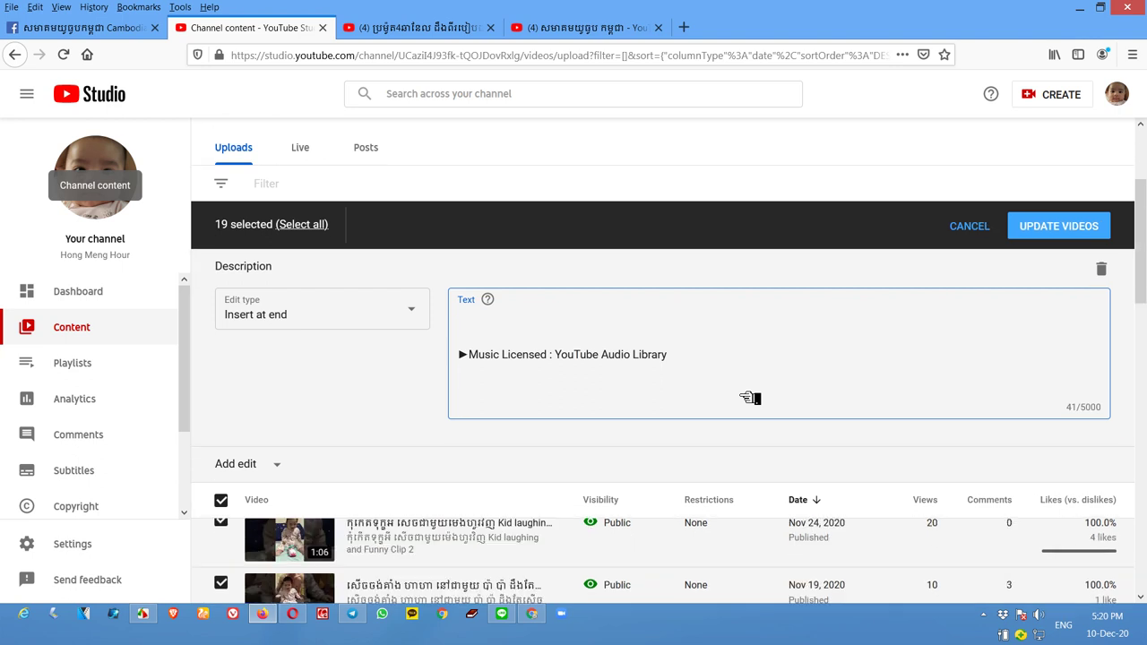
click(1049, 229)
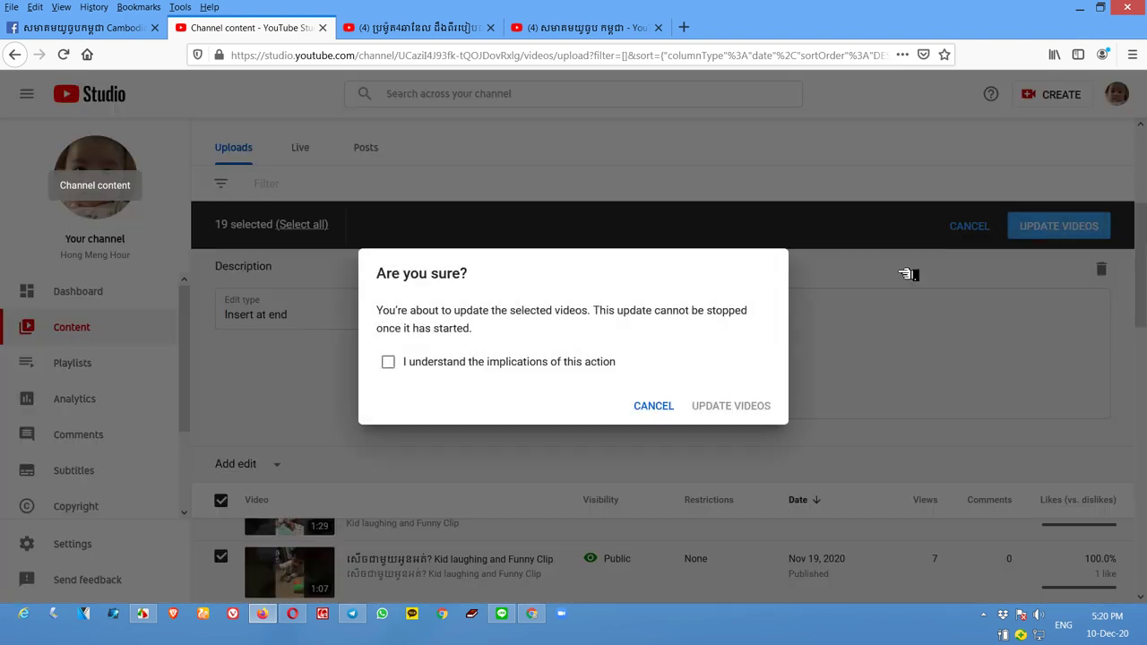
click(390, 363)
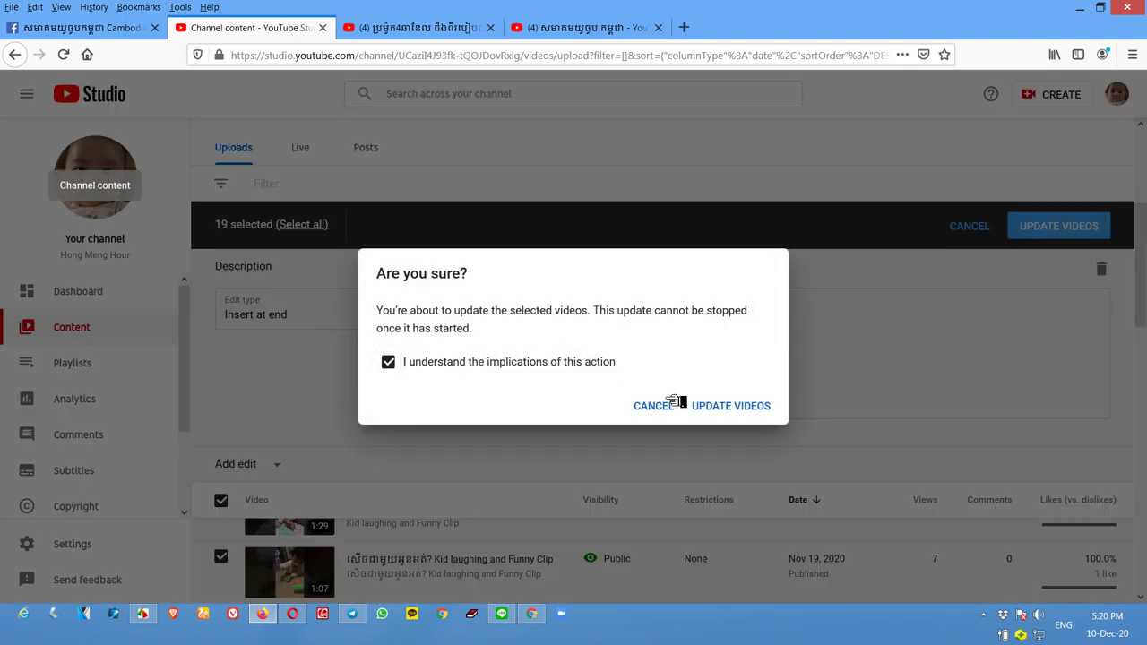
click(735, 406)
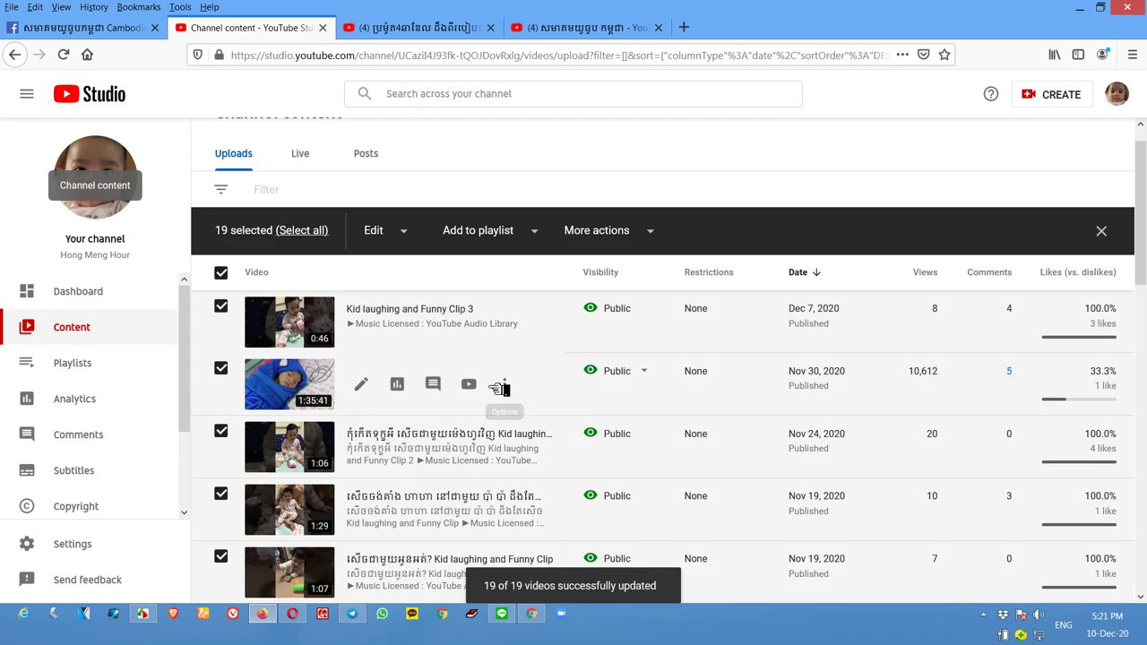
- View the 1:29 laughing clip on YouTube, check the music credit in its expanded description, and close its page
scroll(507, 446, down, 1)
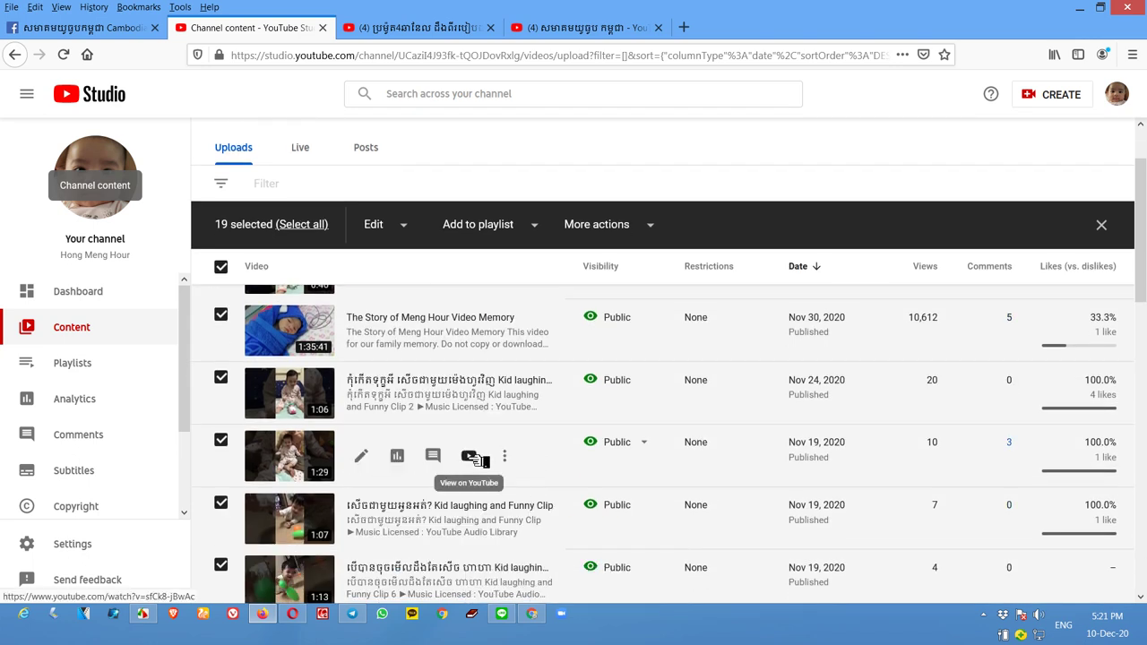
click(469, 457)
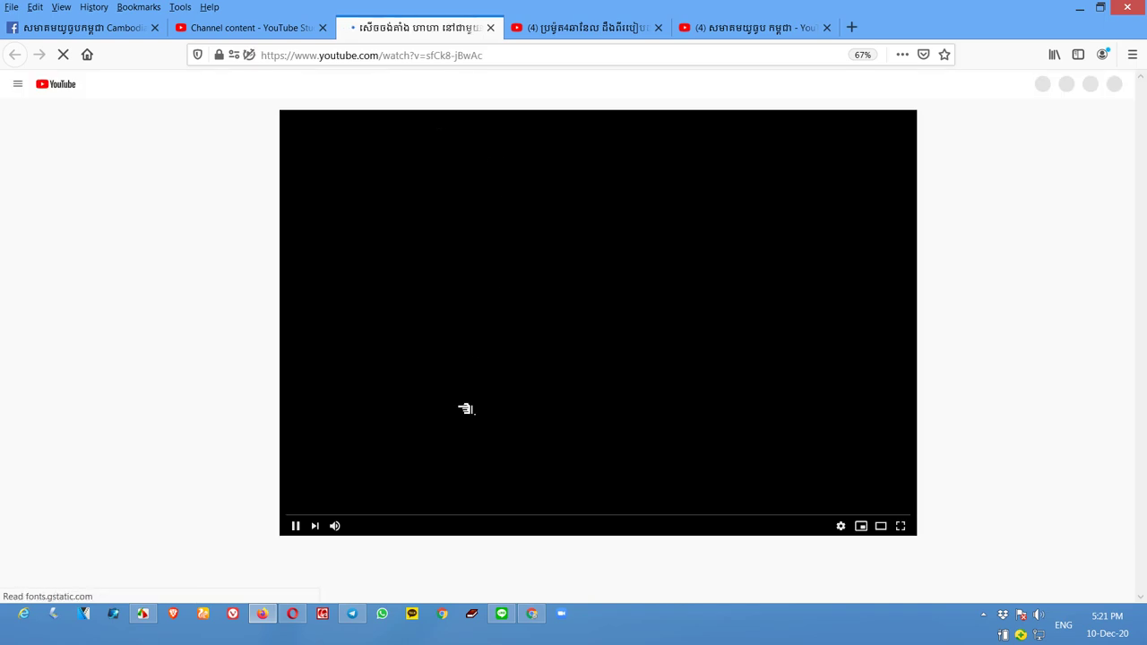
scroll(243, 525, down, 2)
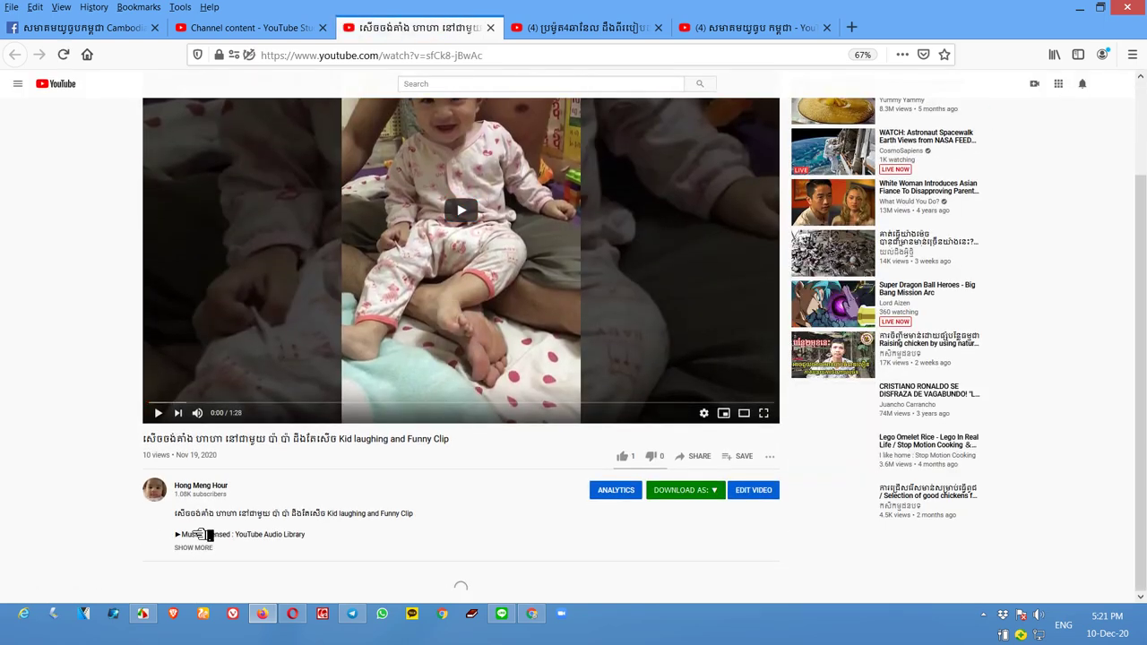
click(203, 548)
click(490, 28)
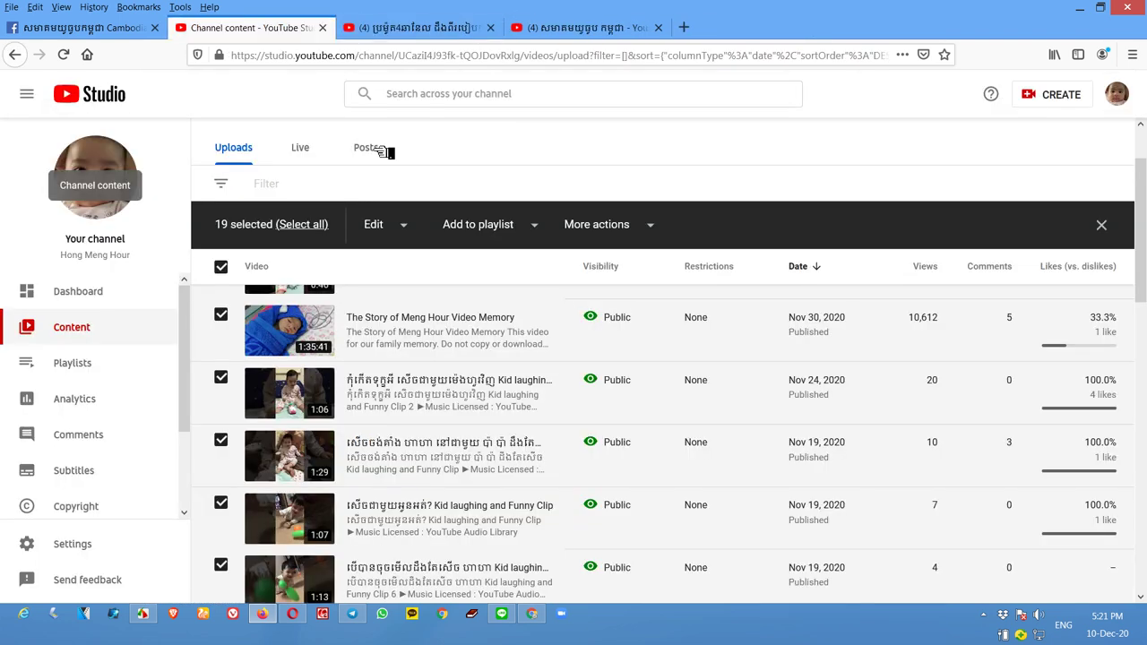
- View the "Learn about Color" video on YouTube, check its description for the music credit, and close its page
scroll(475, 421, down, 3)
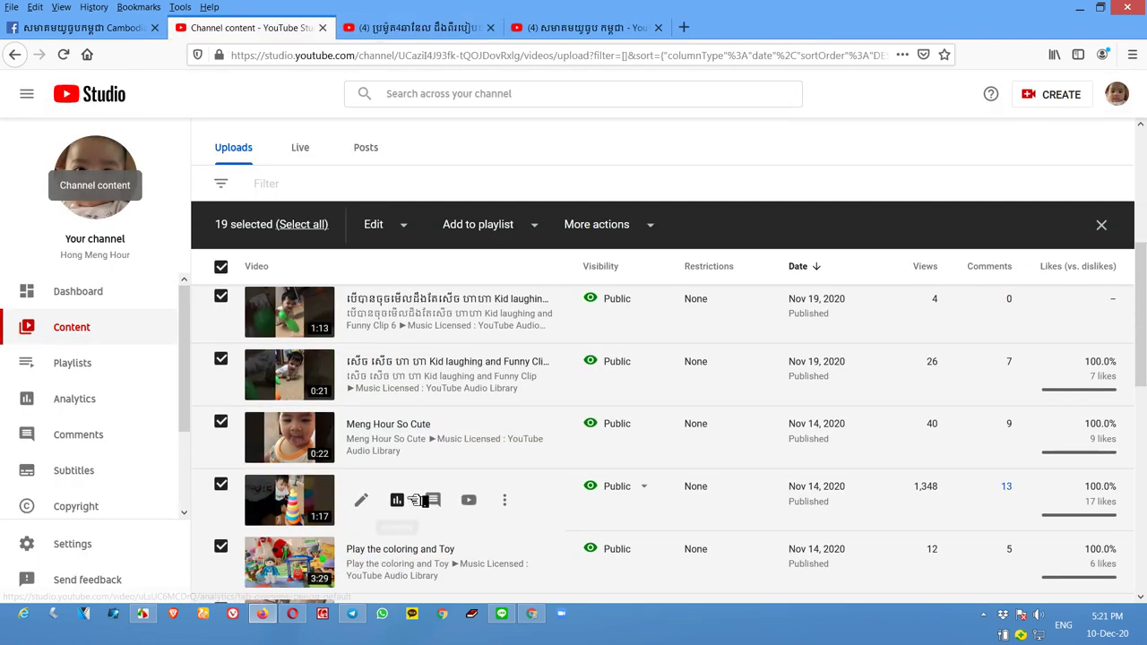
click(471, 502)
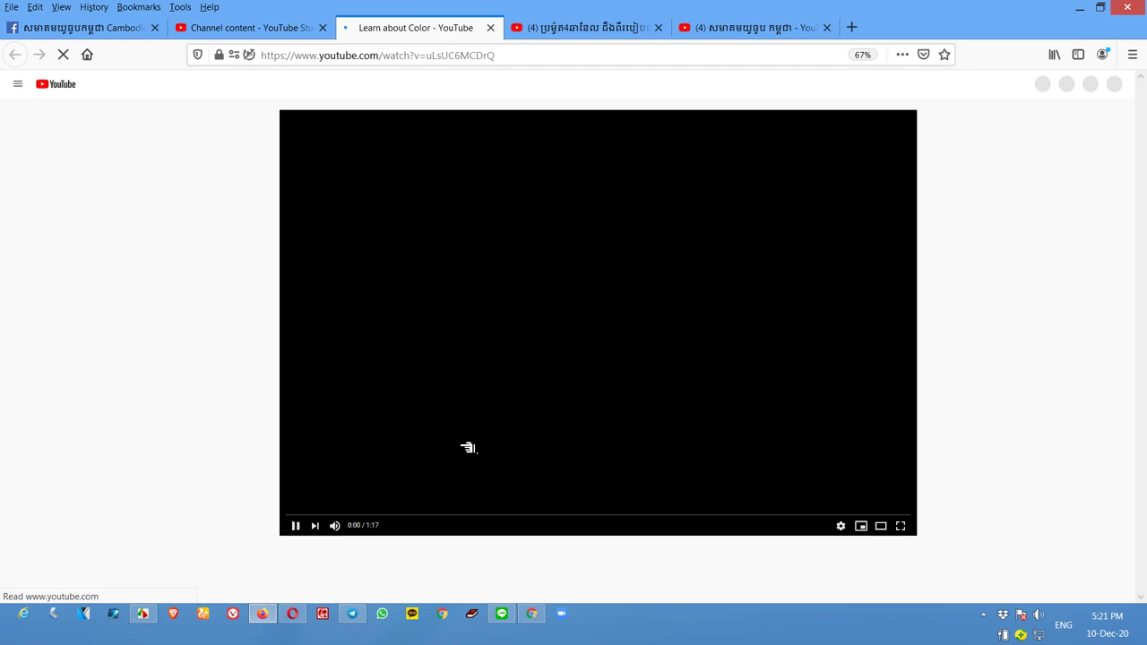
scroll(371, 402, down, 1)
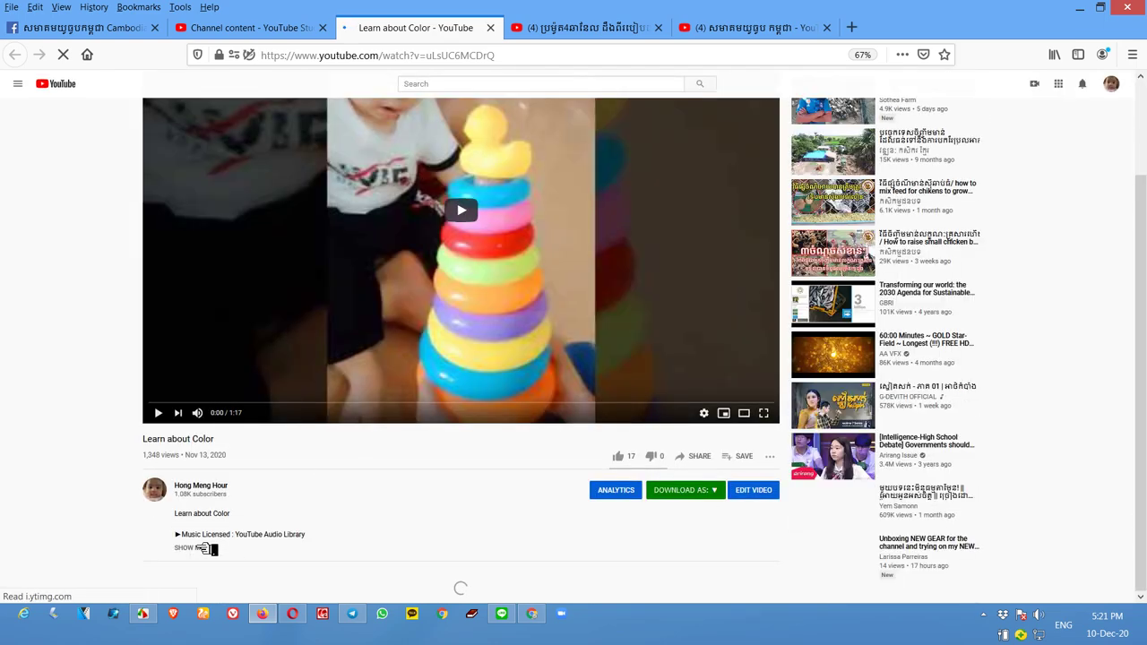
click(490, 27)
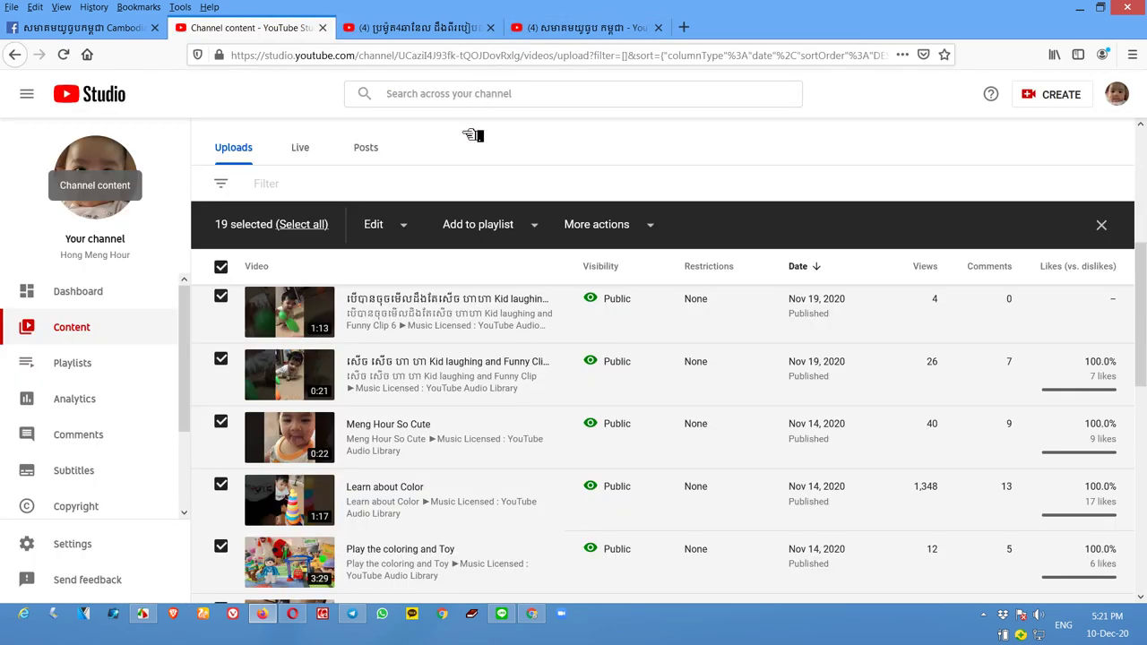
- Check the expanded YouTube description of the 1:35:41 family memory video, close its page, and clear the video selection in the content list
scroll(553, 487, up, 5)
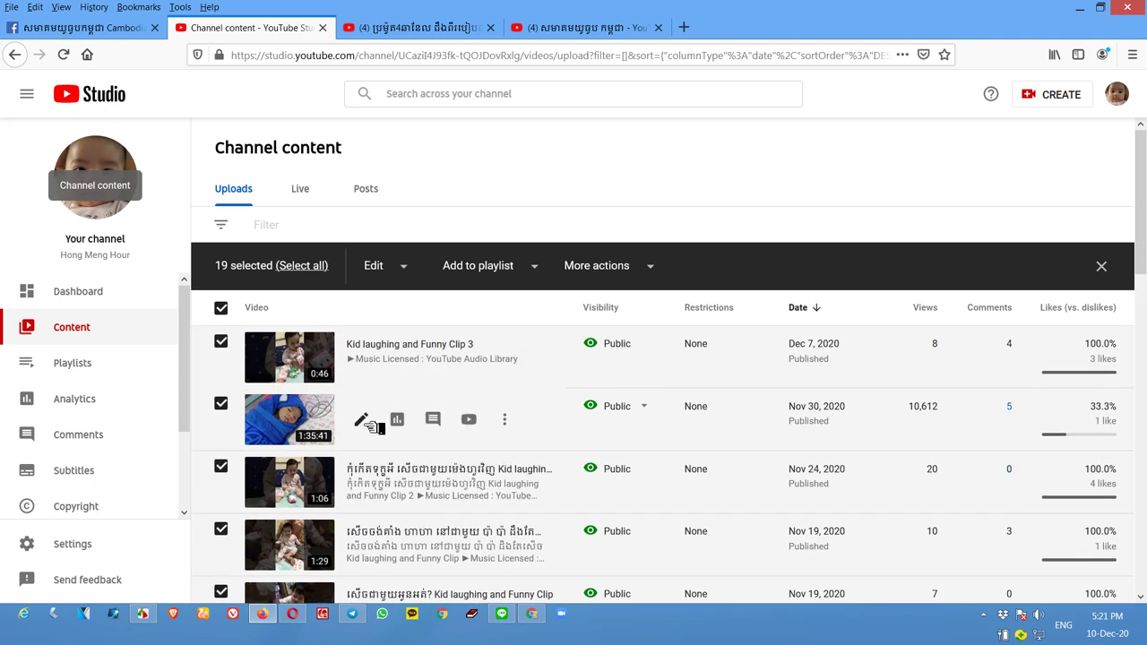
click(468, 420)
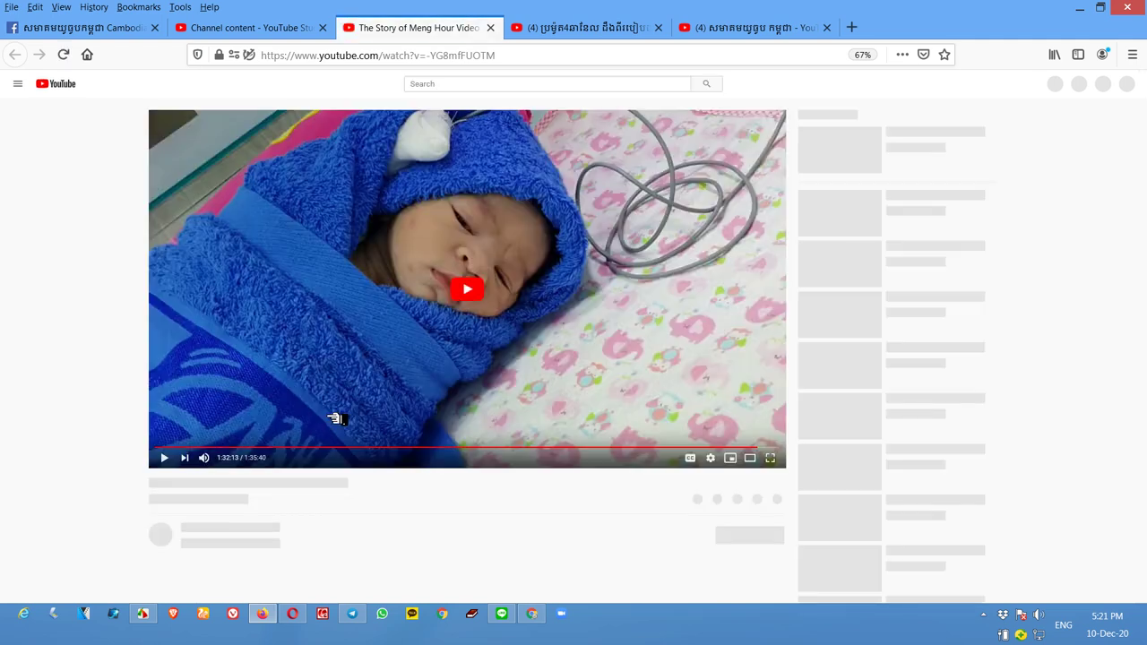
scroll(269, 413, down, 4)
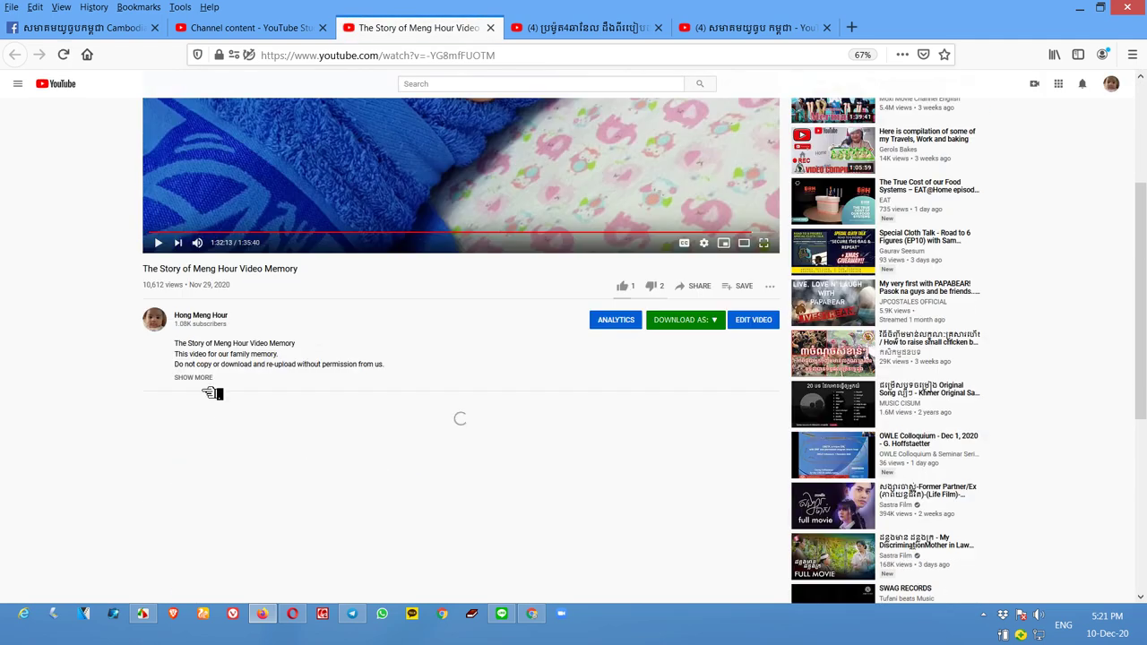
click(214, 382)
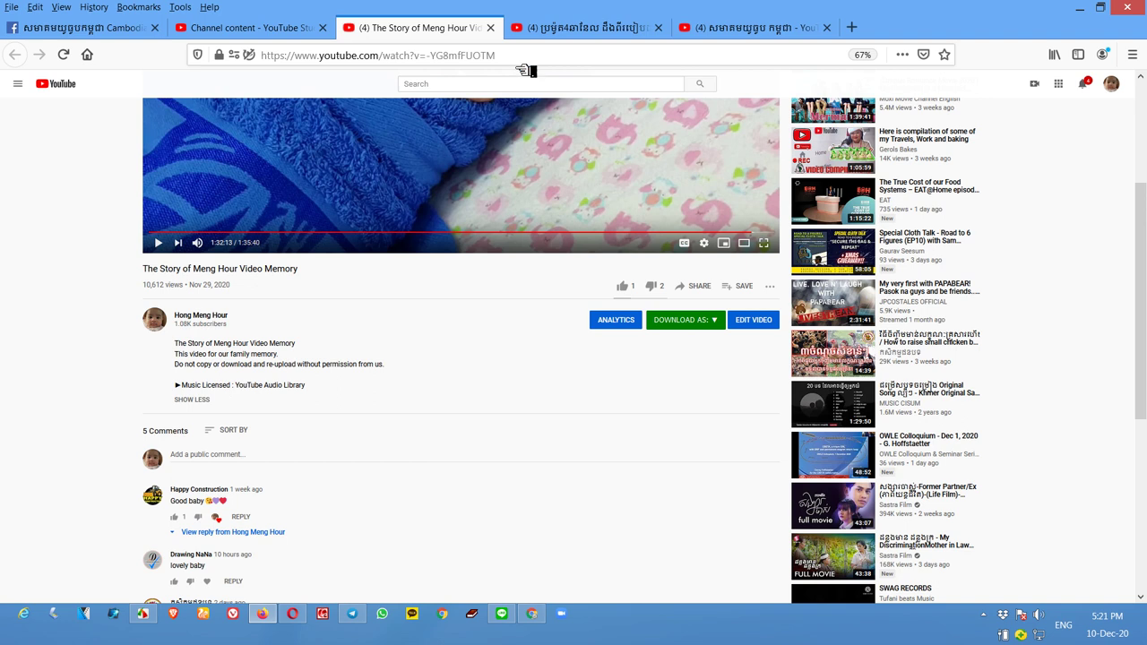
click(491, 27)
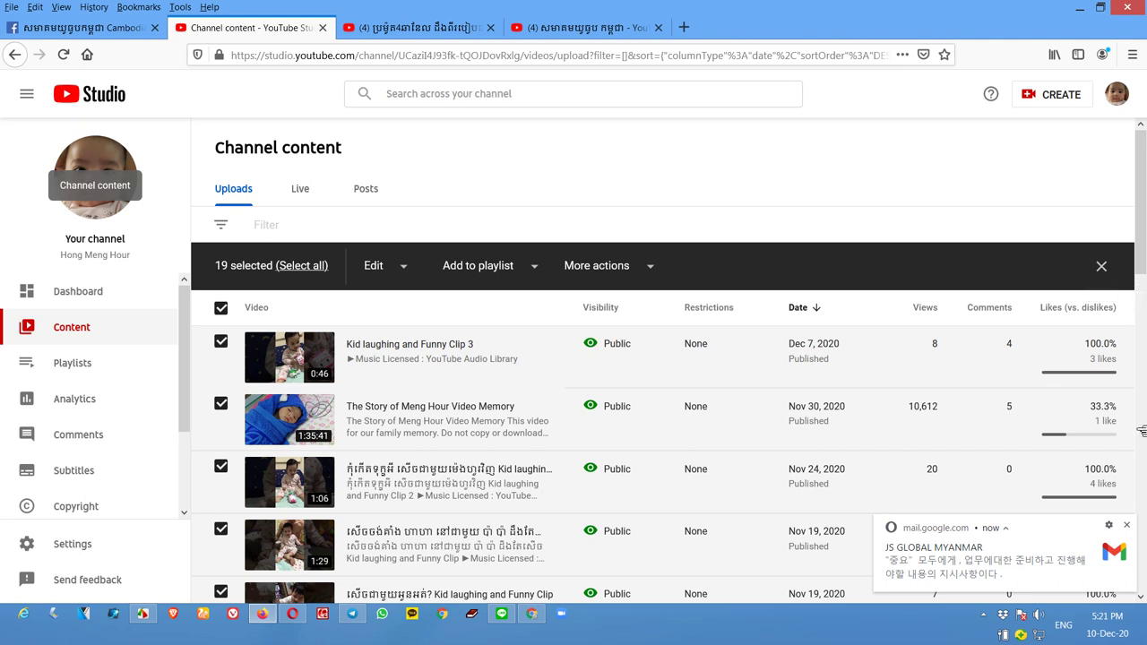
click(1104, 267)
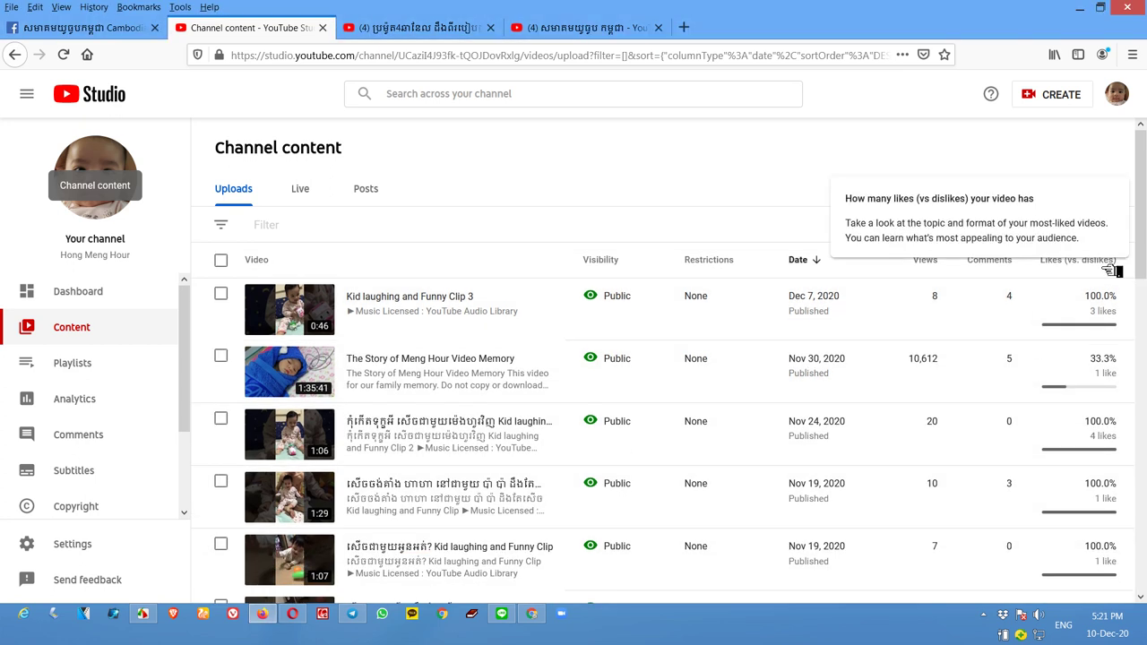